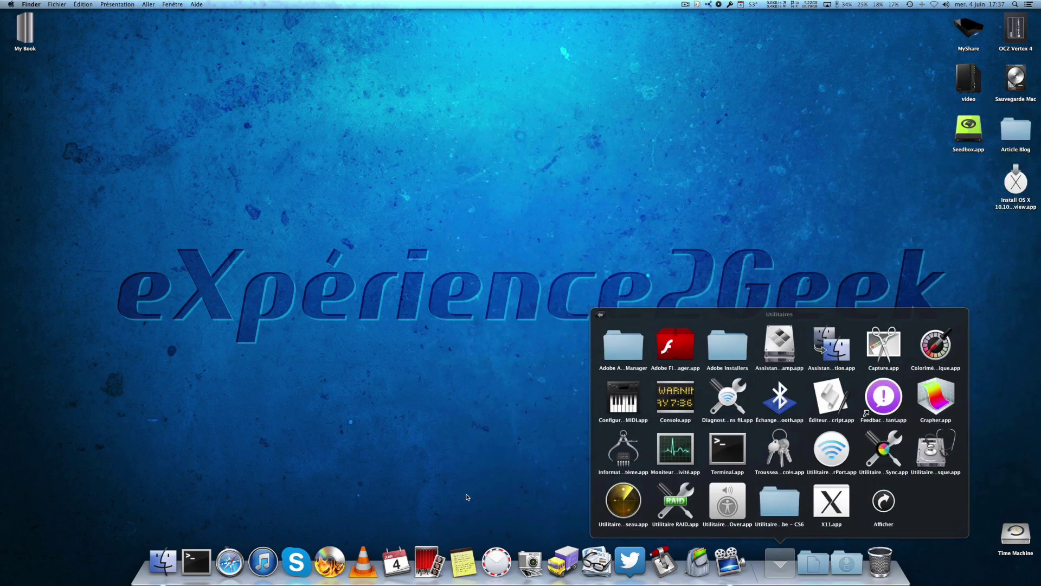
Open Utilitaire de disque and add a second partition to the 256,06 Go OCZ-VERTEX4 disk
{"action": "left_click", "coordinate": [878, 450]}
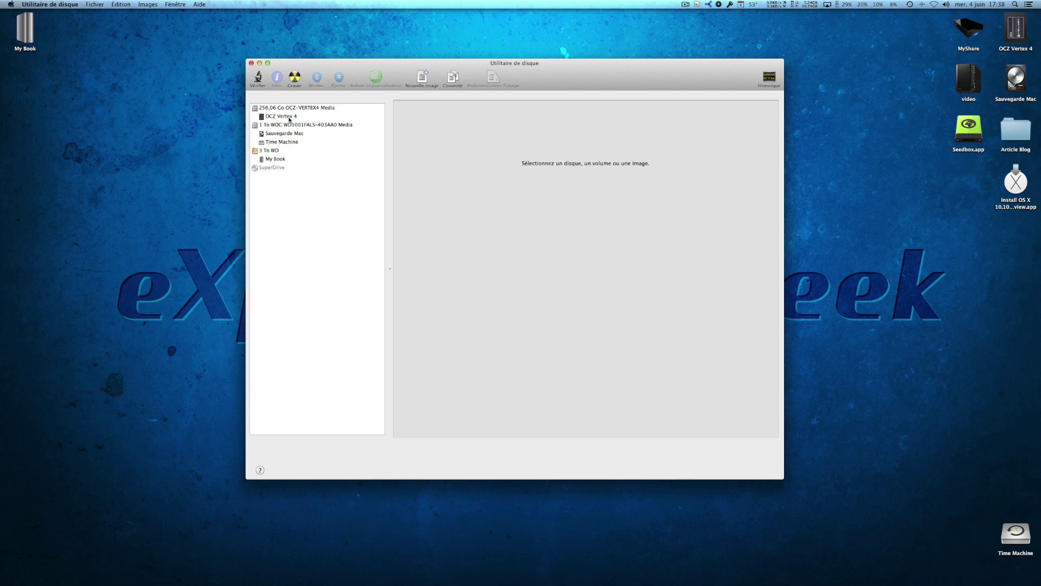
{"action": "left_click", "coordinate": [307, 109]}
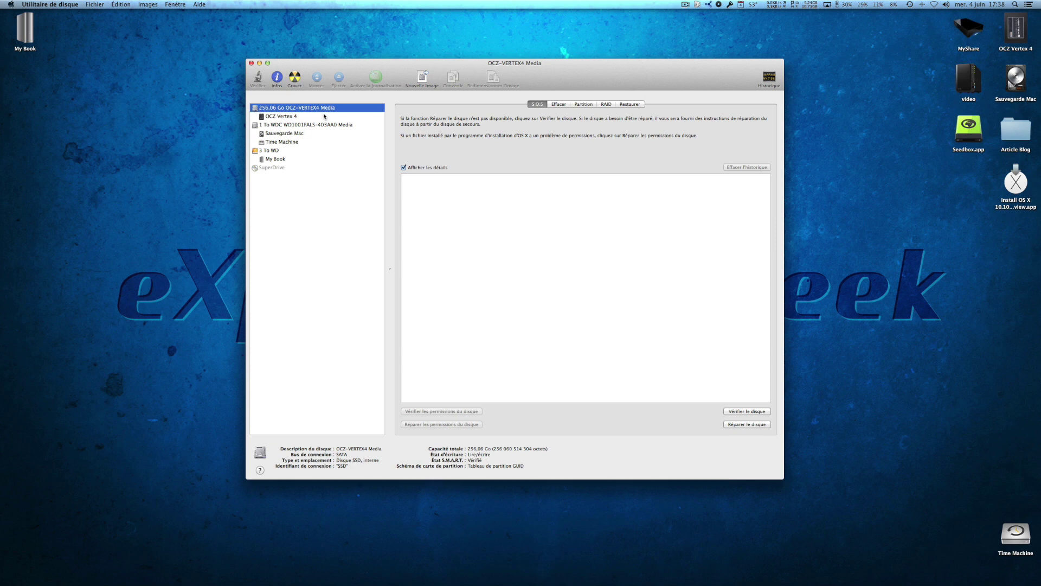
{"action": "left_click", "coordinate": [584, 105]}
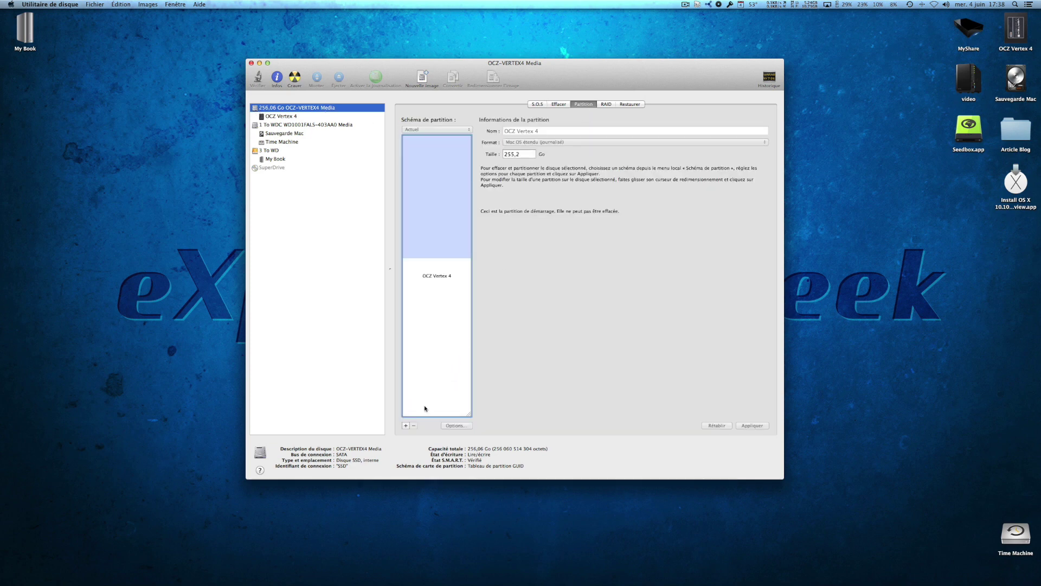
{"action": "left_click", "coordinate": [405, 426]}
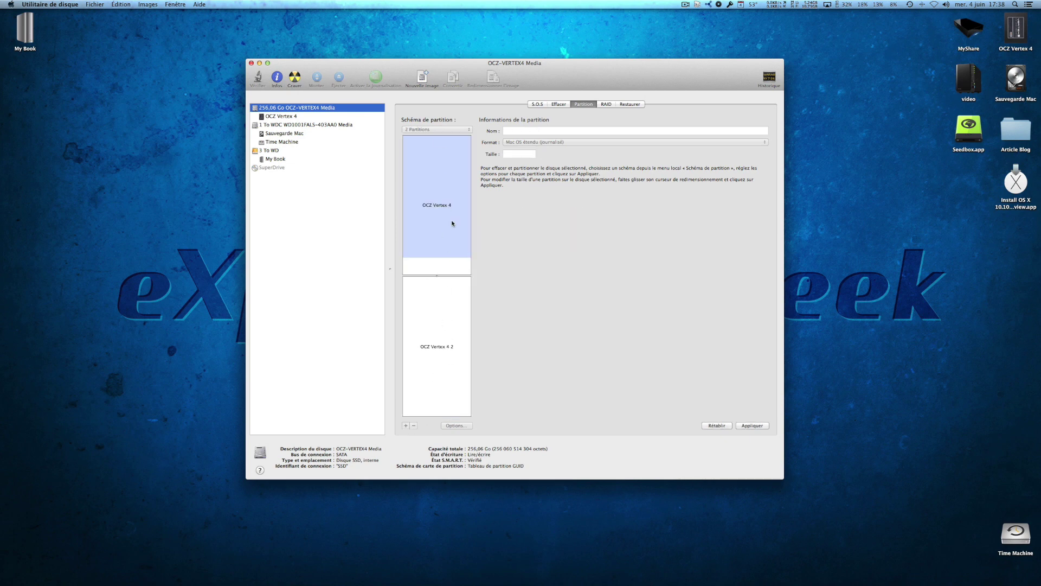
Set the size of the new OCZ Vertex 4 2 partition to 40 Go
{"action": "left_click", "coordinate": [448, 325]}
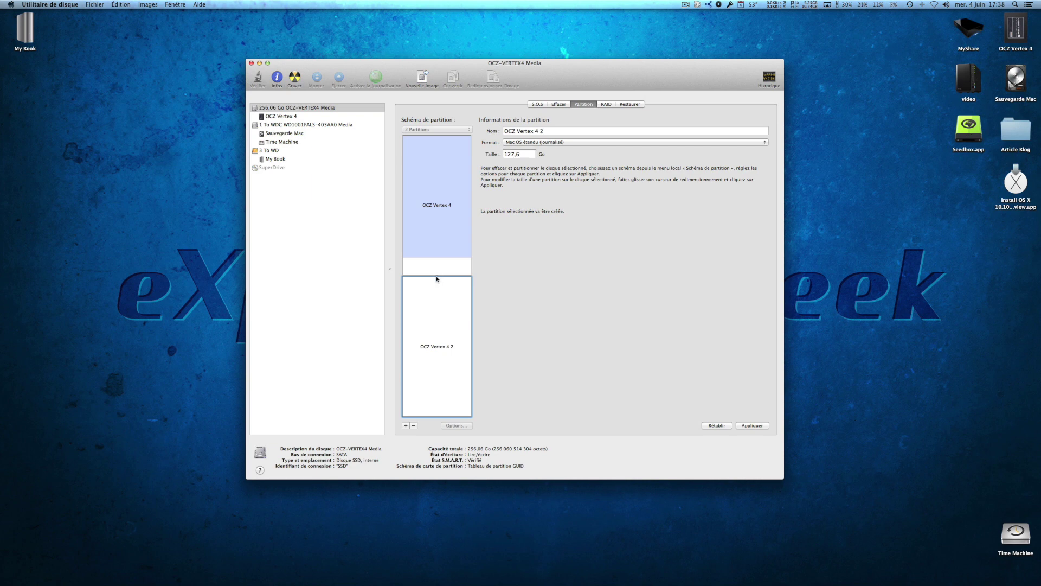
{"action": "left_click_drag", "start_coordinate": [436, 276], "coordinate": [435, 367]}
{"action": "double_click", "coordinate": [502, 155]}
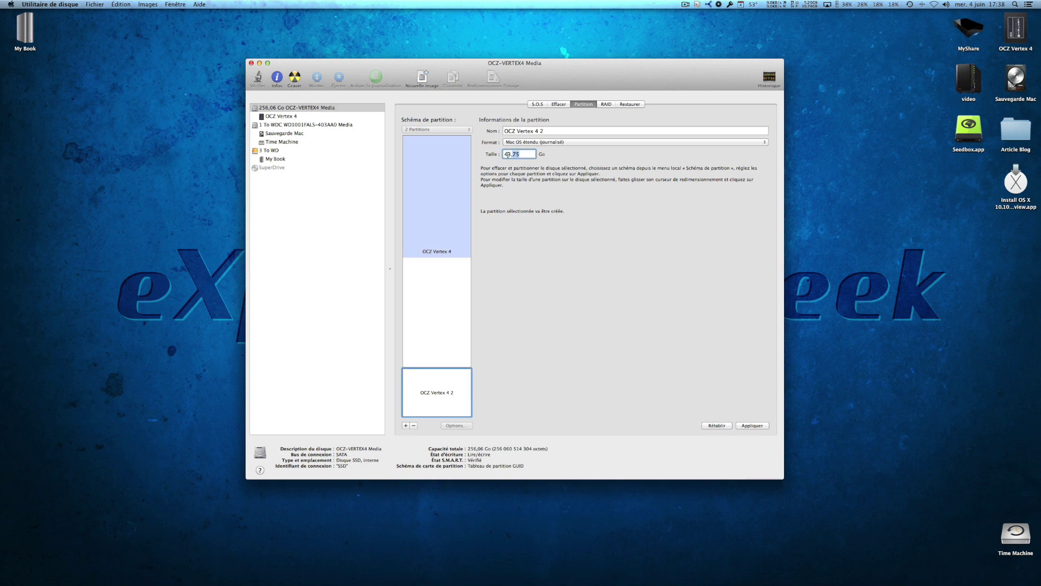
{"action": "type", "text": "40"}
{"action": "key", "text": "Return"}
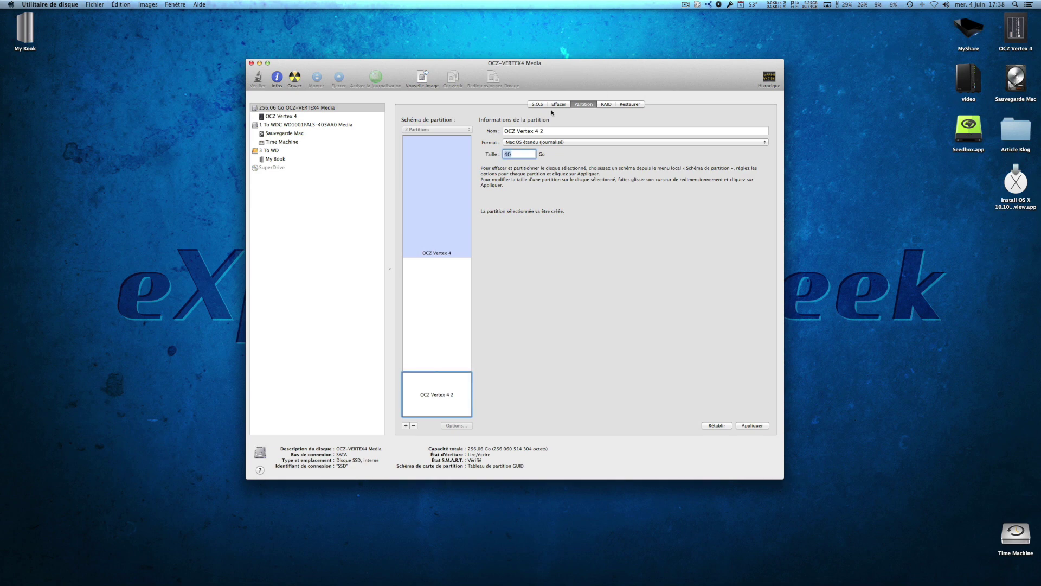
Name the new partition "OS X 10.10" and apply the partitioning to the disk
{"action": "key", "text": "Tab"}
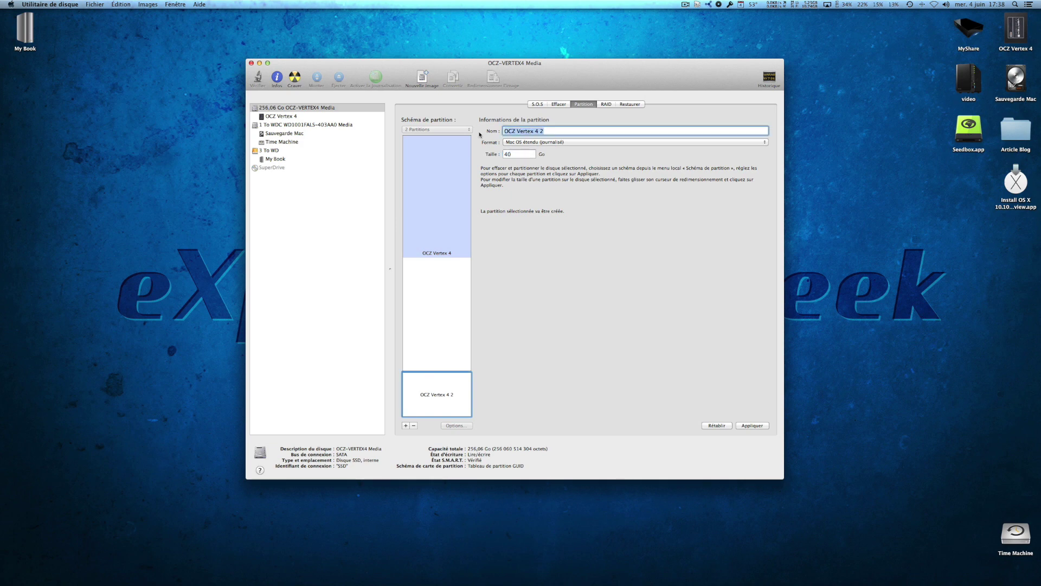
{"action": "type", "text": "OS"}
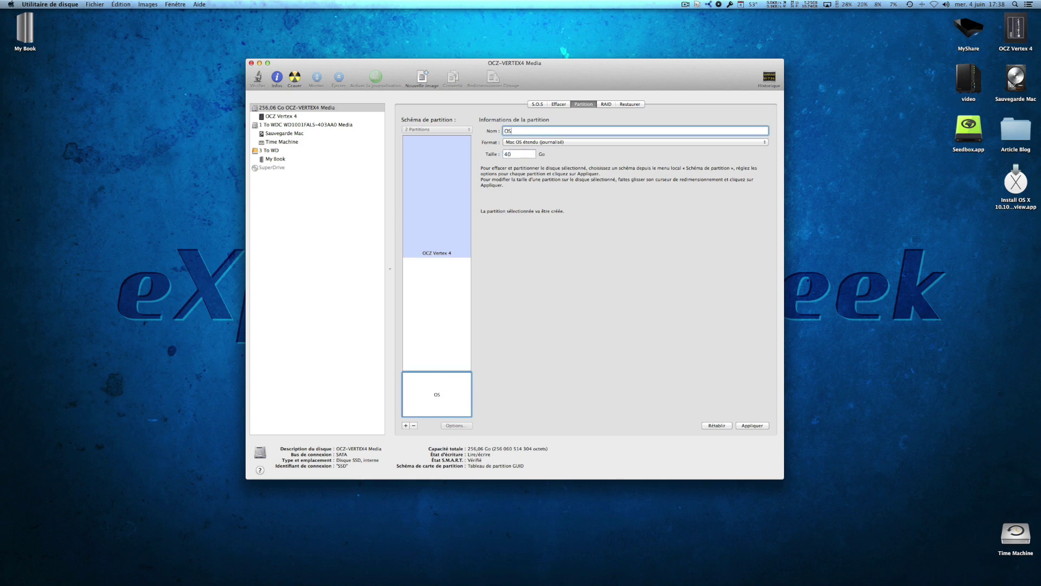
{"action": "type", "text": "X 10.10"}
{"action": "left_click", "coordinate": [513, 130]}
{"action": "left_click", "coordinate": [755, 425]}
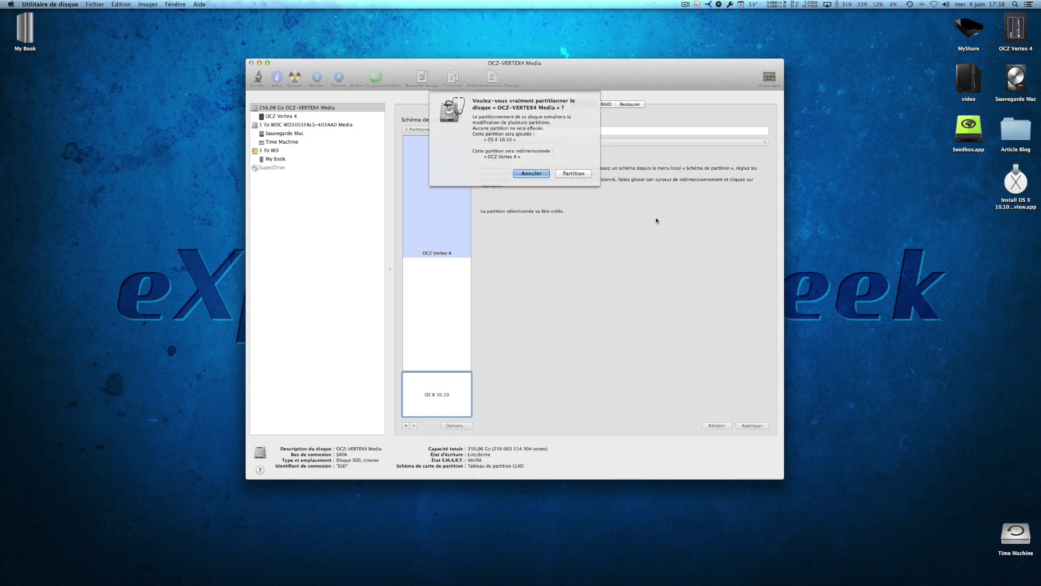
{"action": "left_click", "coordinate": [579, 174]}
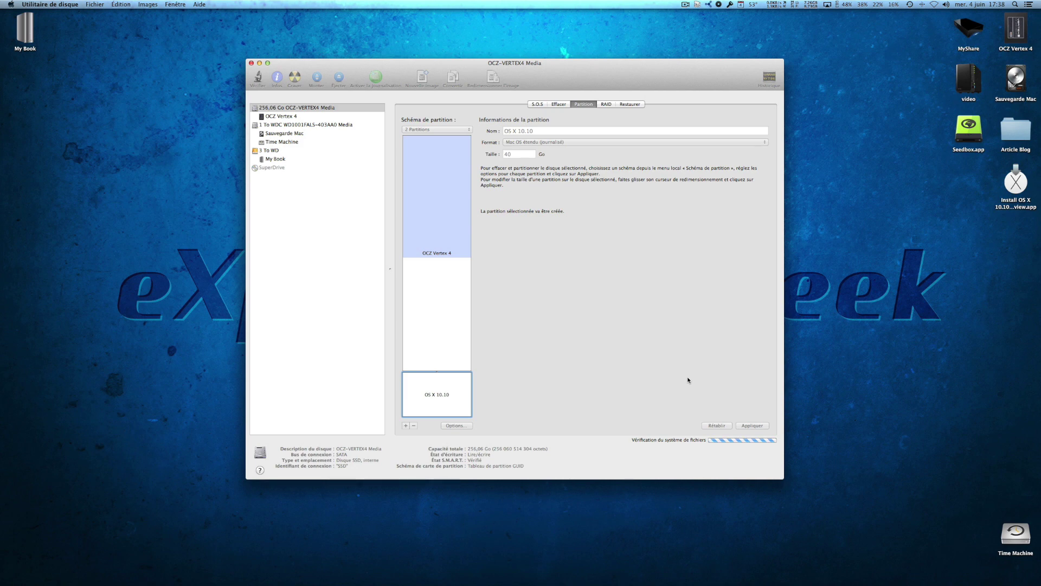
Quit Utilitaire de disque
{"action": "key", "text": "super+Tab"}
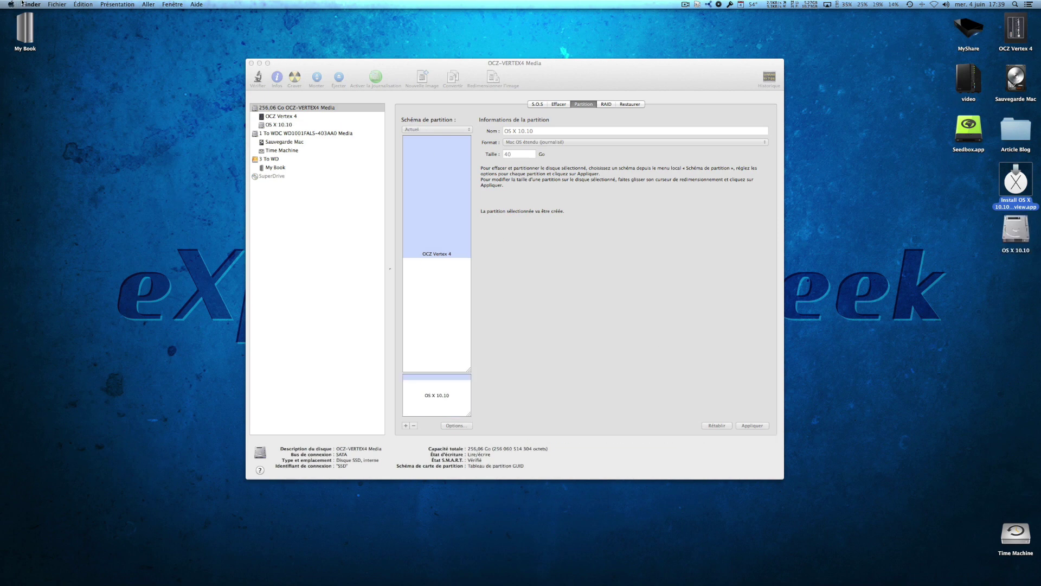
{"action": "left_click", "coordinate": [43, 5]}
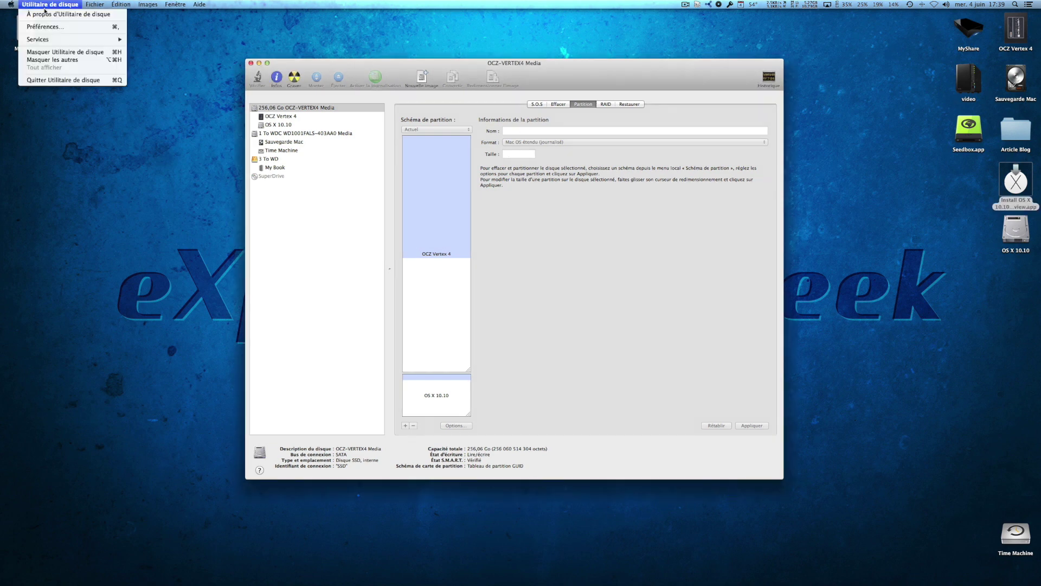
{"action": "left_click", "coordinate": [75, 83]}
Move the OS X 10.10 volume icon beside Time Machine on the desktop, and check the volume's contents
{"action": "left_click", "coordinate": [1015, 251]}
{"action": "left_click_drag", "start_coordinate": [1016, 251], "coordinate": [969, 556]}
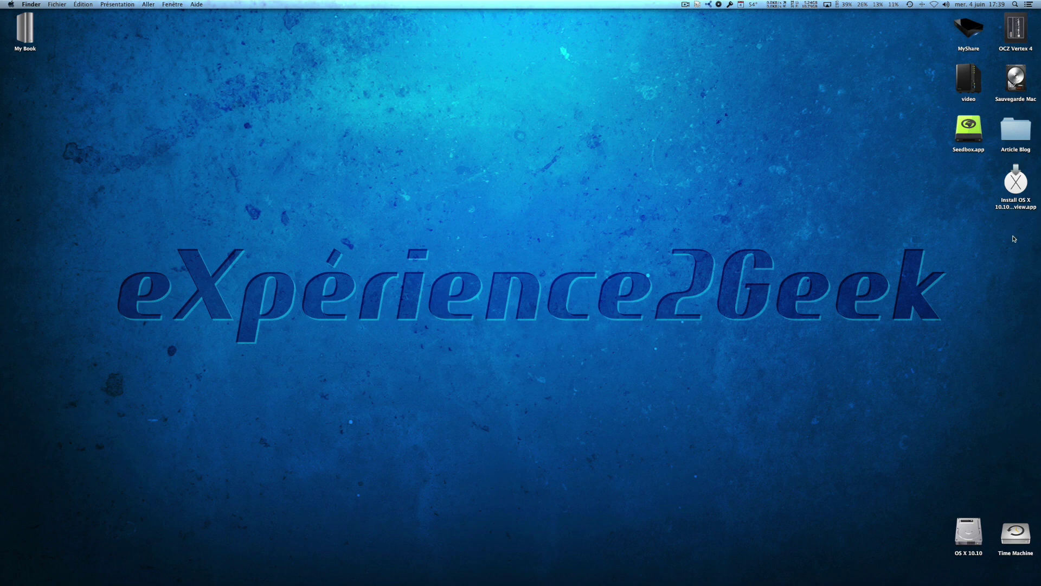
{"action": "double_click", "coordinate": [967, 539]}
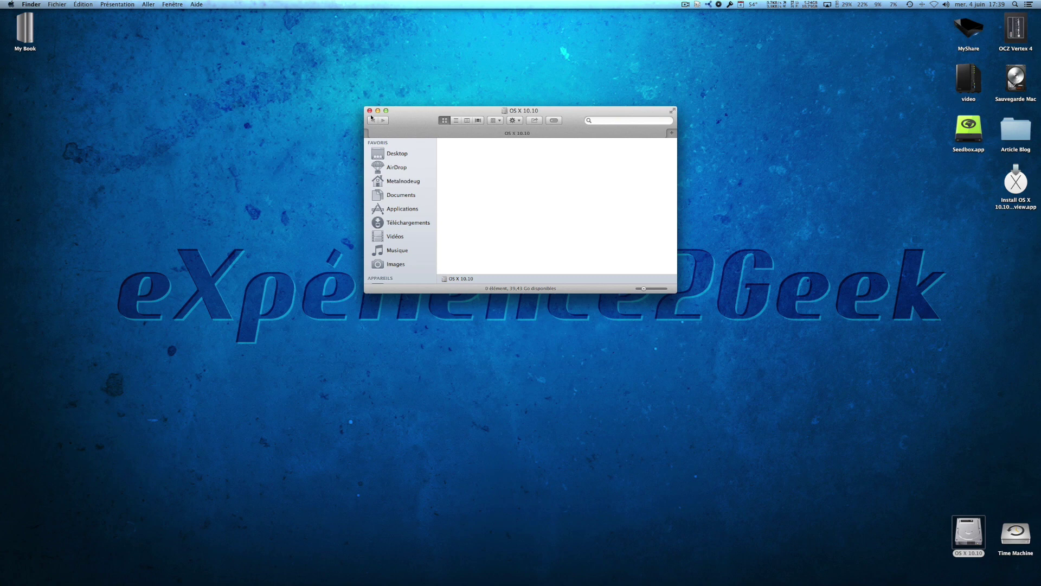
{"action": "left_click", "coordinate": [370, 111]}
Launch the OS X 10.10 installer from the desktop and accept its licence agreement
{"action": "double_click", "coordinate": [1016, 184]}
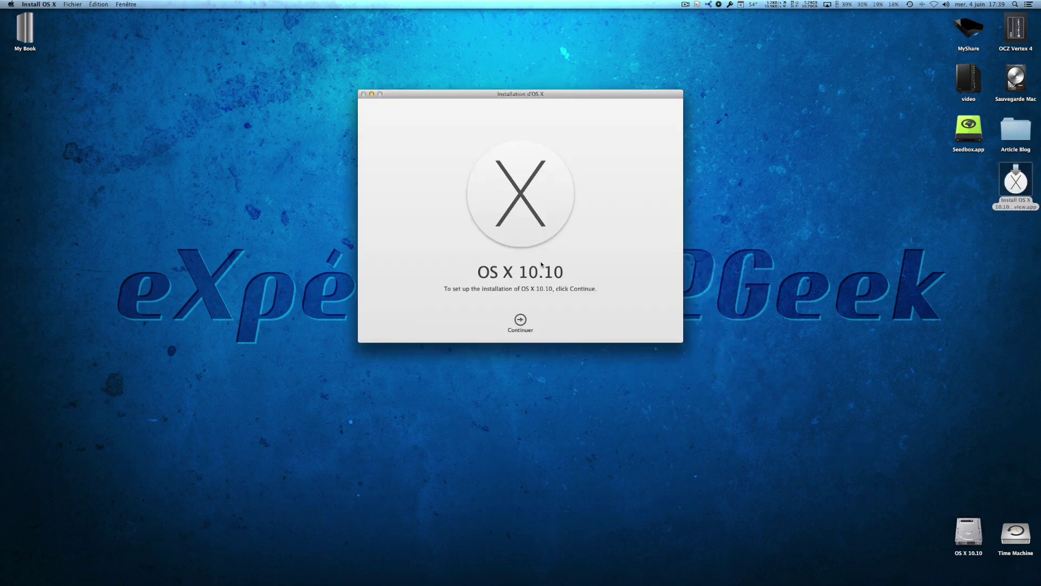
{"action": "left_click", "coordinate": [522, 321]}
{"action": "left_click", "coordinate": [539, 320]}
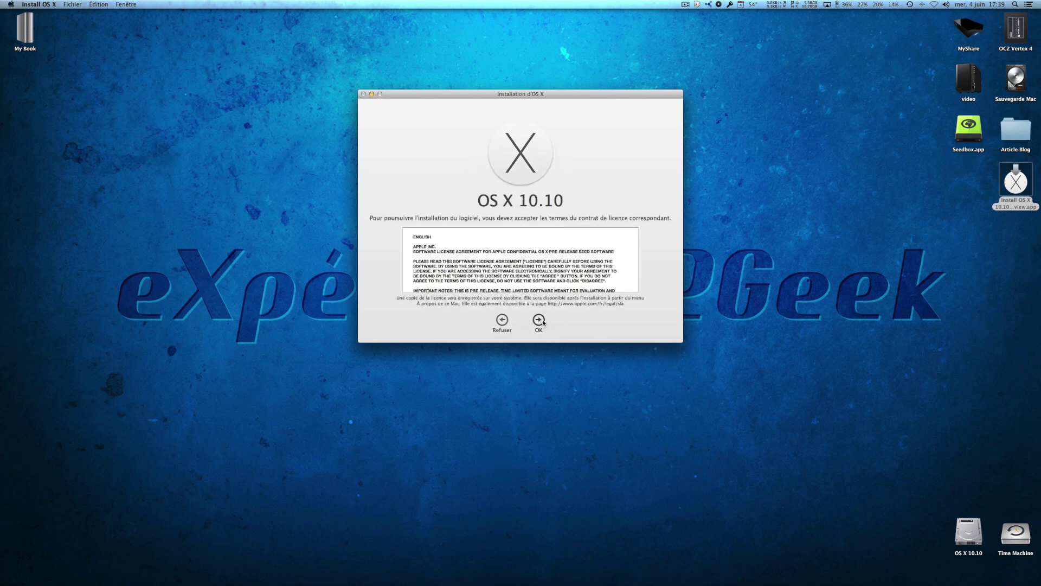
{"action": "left_click", "coordinate": [584, 141]}
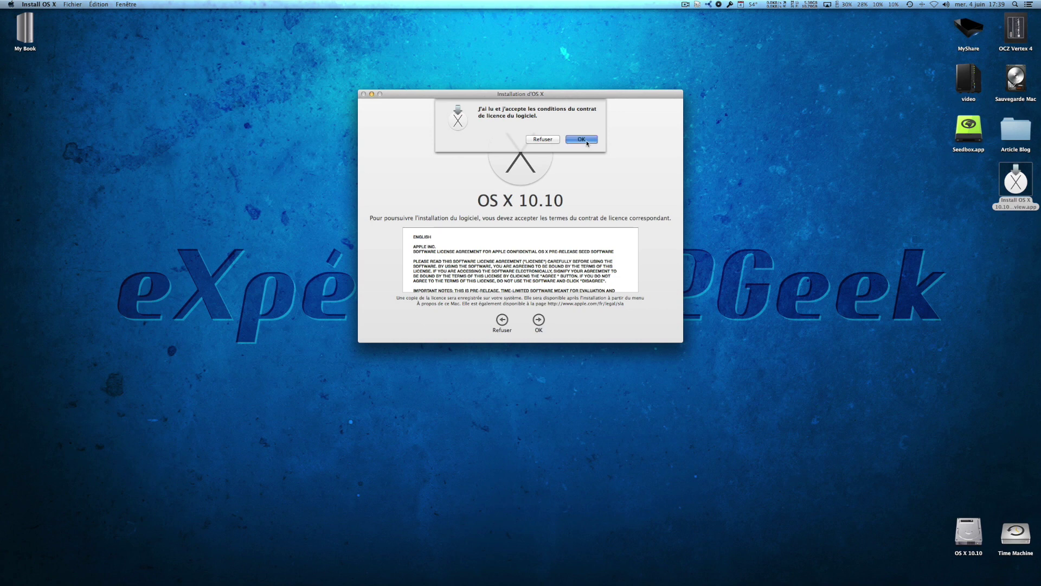
{"action": "left_click", "coordinate": [544, 289]}
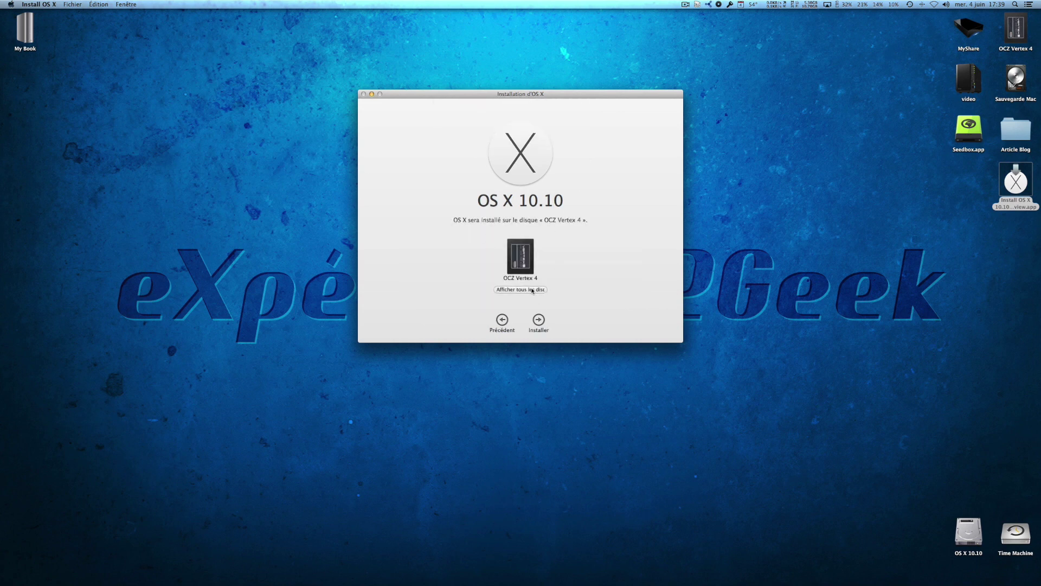
{"action": "left_click", "coordinate": [503, 327]}
{"action": "left_click", "coordinate": [501, 321]}
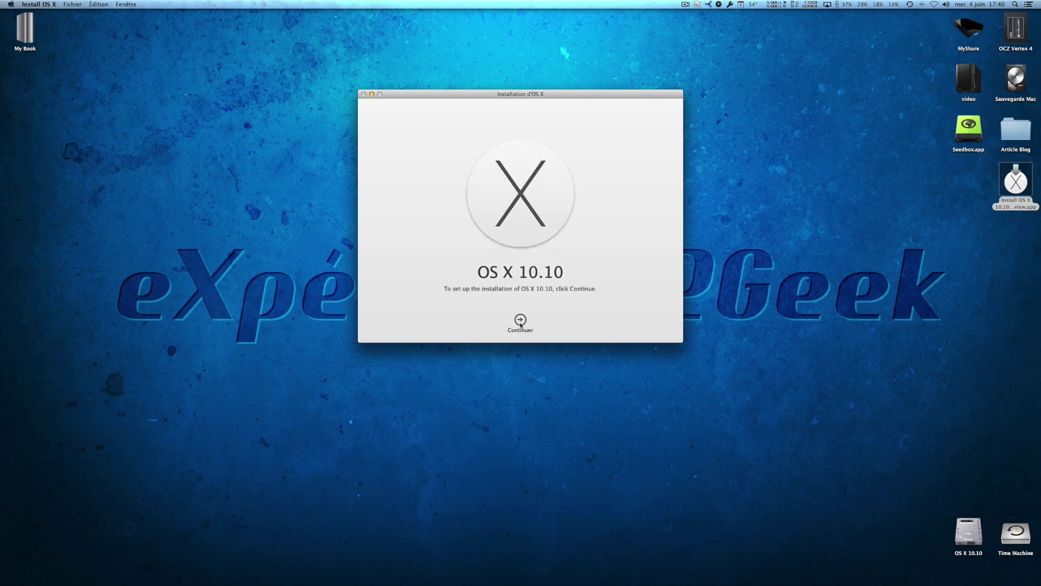
{"action": "left_click", "coordinate": [521, 321]}
{"action": "left_click", "coordinate": [538, 320]}
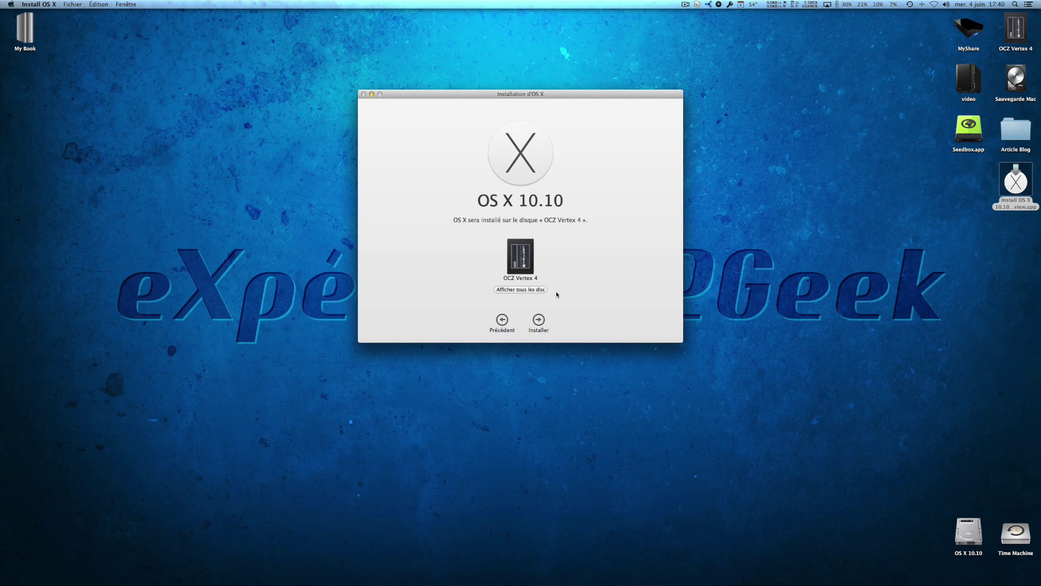
Start the installation on the OS X 10.10 volume and authorise it with the administrator password
{"action": "left_click", "coordinate": [498, 287]}
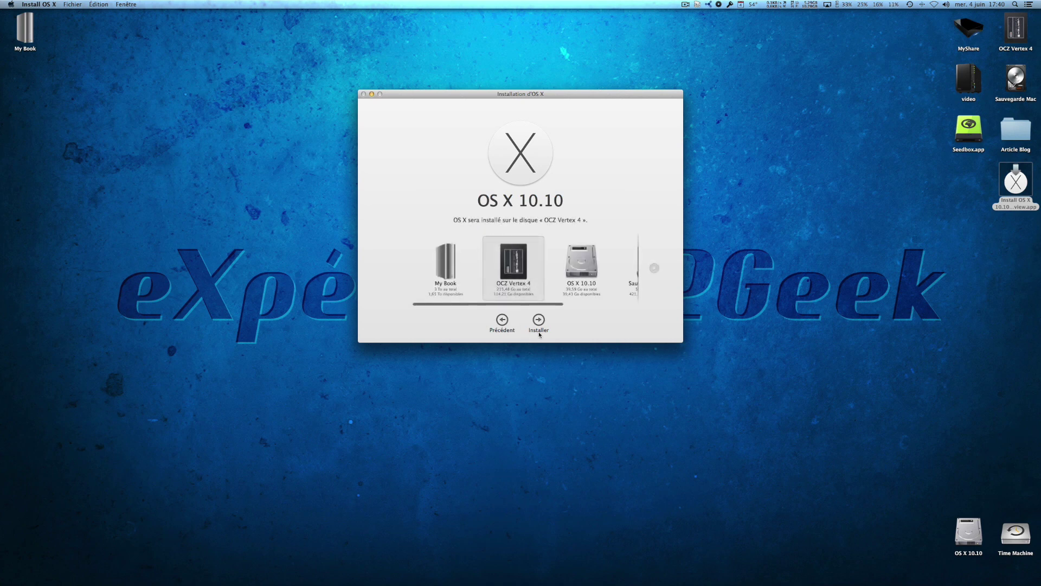
{"action": "left_click", "coordinate": [572, 284]}
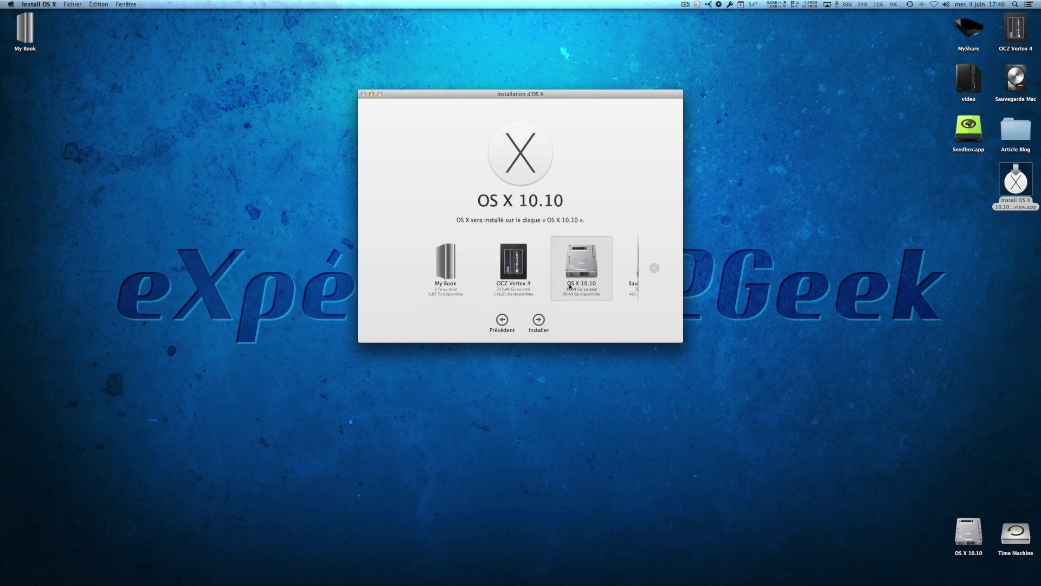
{"action": "left_click", "coordinate": [539, 320]}
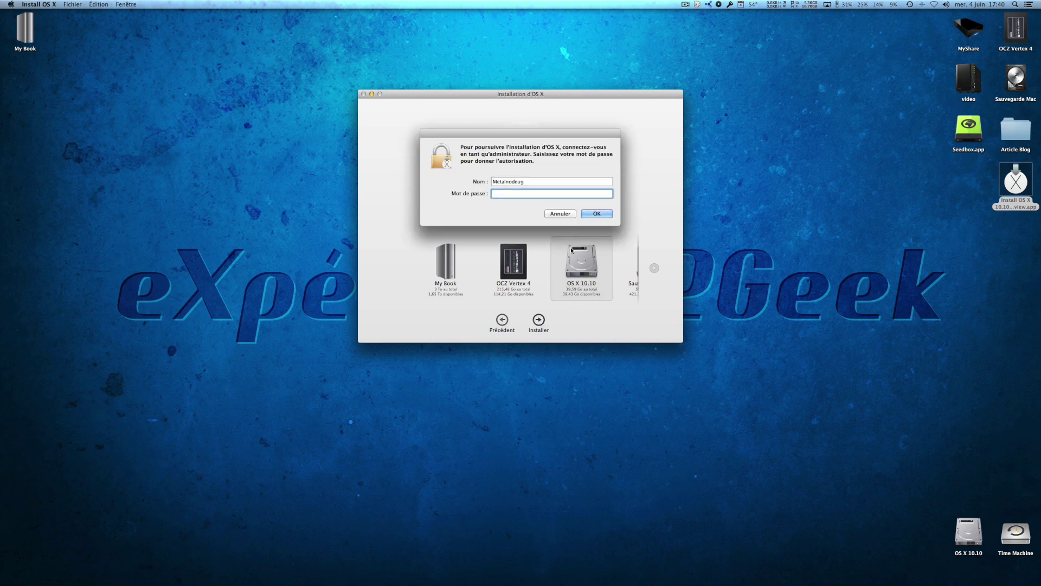
{"action": "type", "text": "•••••"}
{"action": "key", "text": "Return"}
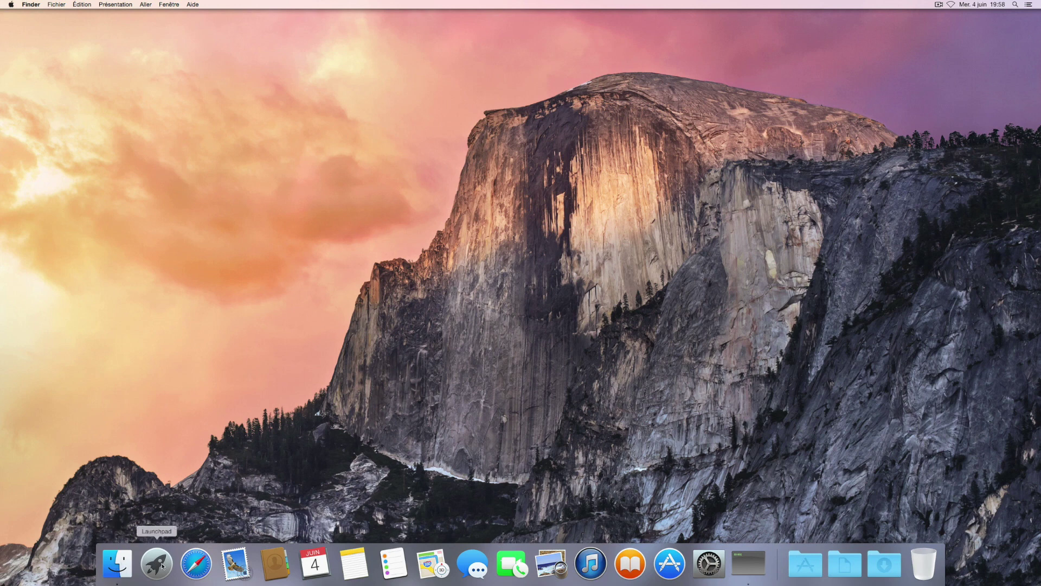
Move the Line 6 Audio-Midi Driver 4.2.6.dmg file from Tous mes fichiers to the trash
{"action": "left_click", "coordinate": [116, 564]}
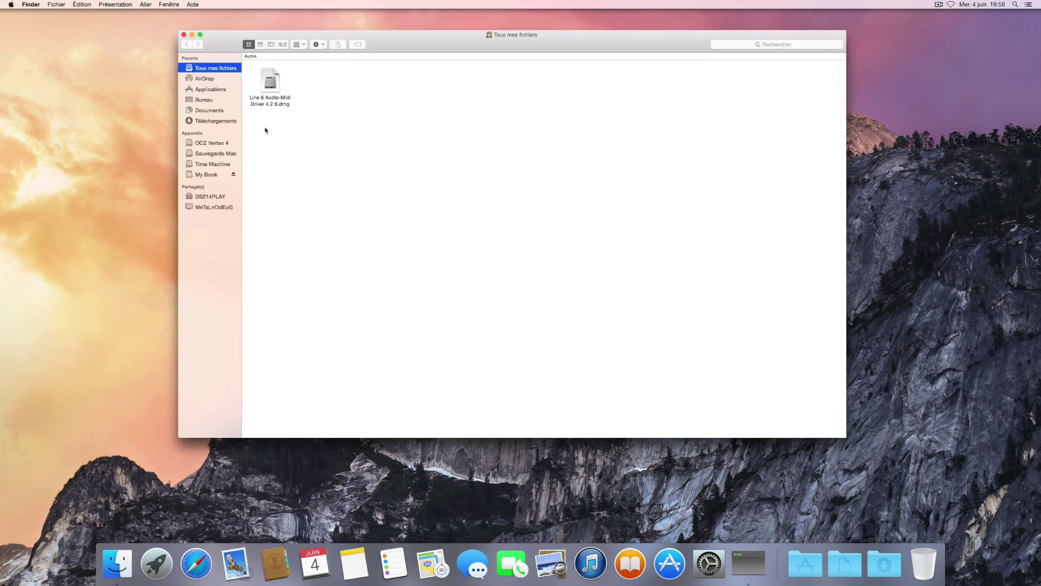
{"action": "left_click_drag", "start_coordinate": [301, 138], "coordinate": [250, 67]}
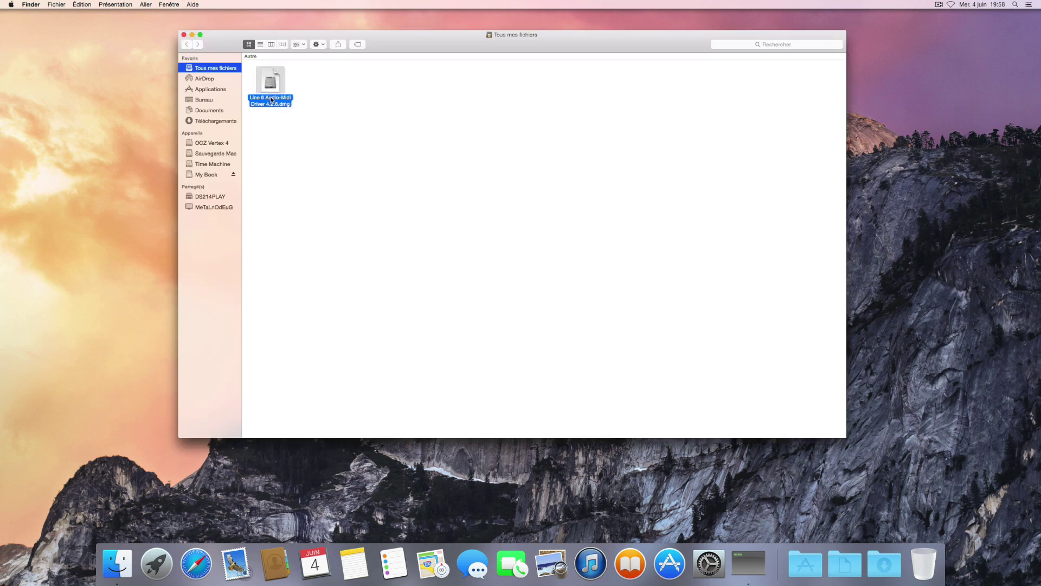
{"action": "key", "text": "super+BackSpace"}
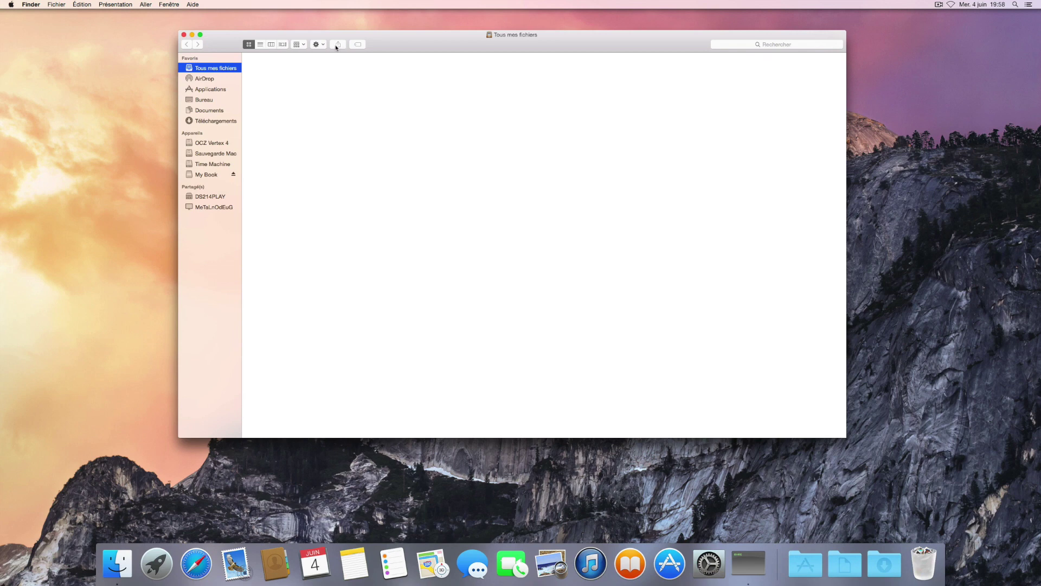
Open the share extensions settings through the sharing options of Aide-mémoire.app in the Applications folder
{"action": "left_click", "coordinate": [321, 45]}
{"action": "left_click", "coordinate": [322, 46]}
{"action": "left_click", "coordinate": [212, 91]}
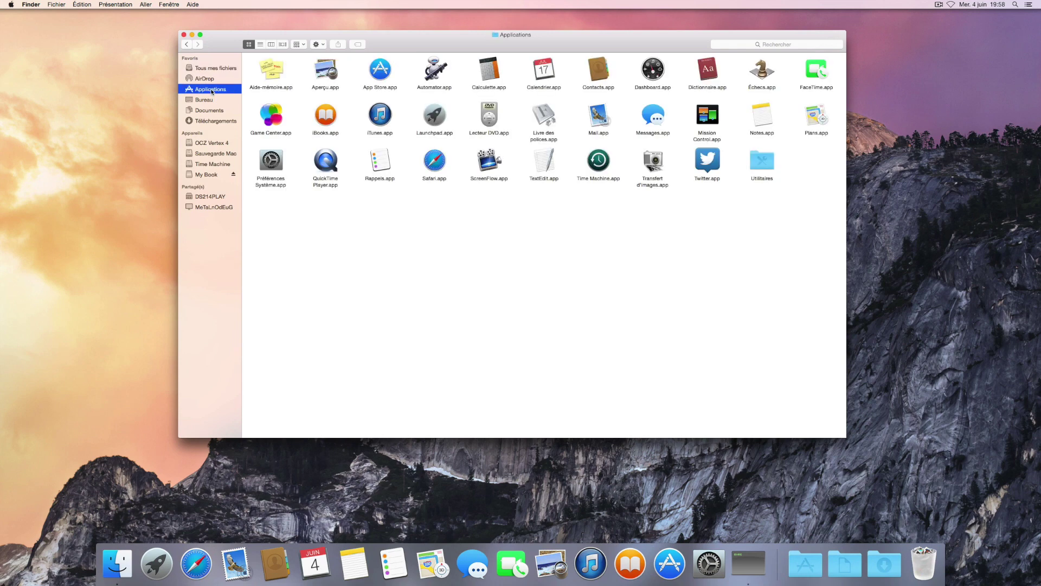
{"action": "left_click", "coordinate": [277, 67]}
{"action": "left_click", "coordinate": [339, 44]}
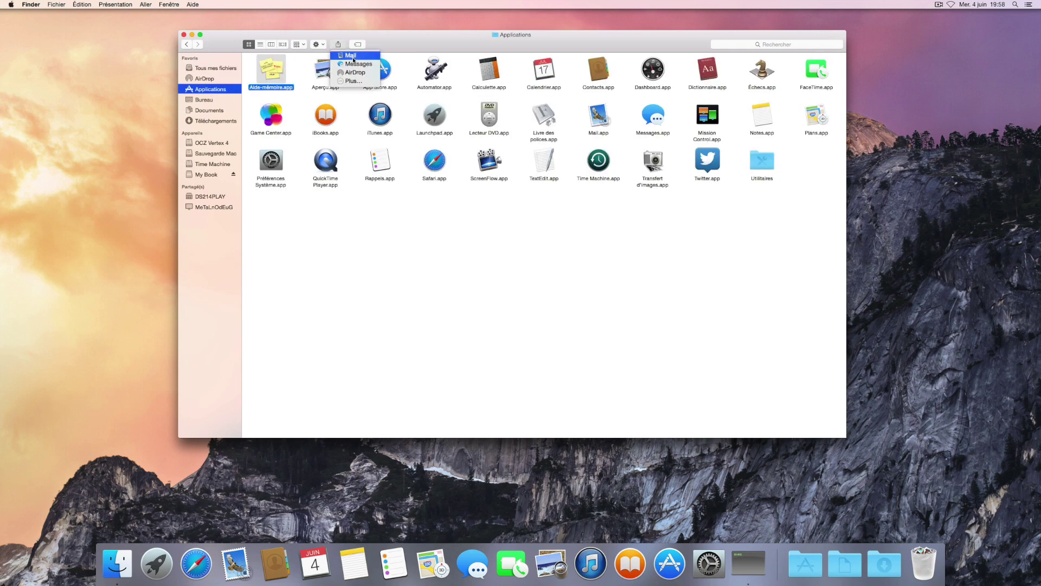
{"action": "left_click", "coordinate": [352, 80]}
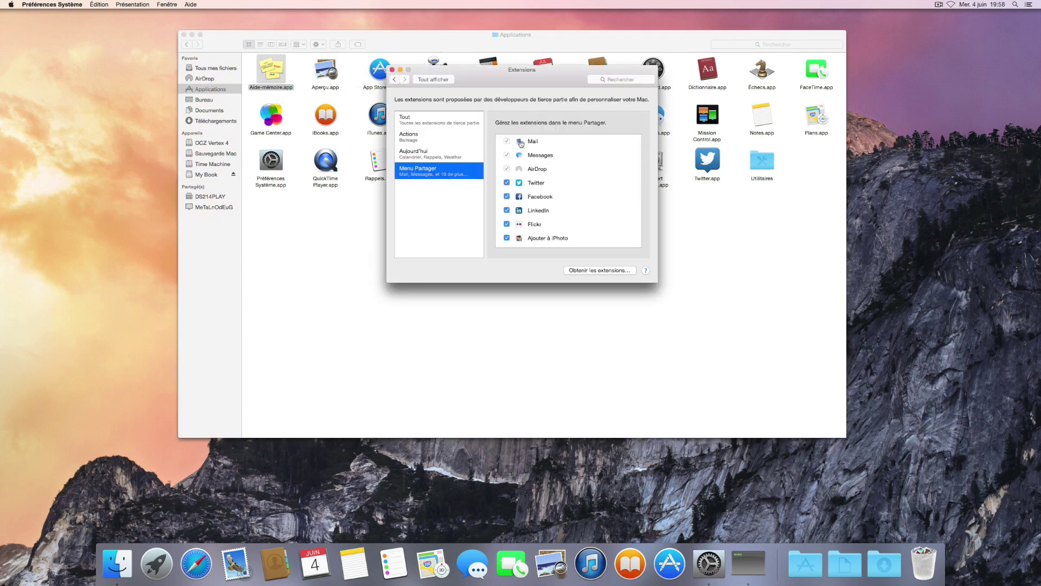
Look through the extensions available for the Partager menu, and close the Extensions and Applications windows
{"action": "scroll", "coordinate": [548, 179], "scroll_direction": "down", "scroll_amount": 2}
{"action": "scroll", "coordinate": [545, 229], "scroll_direction": "down", "scroll_amount": 3}
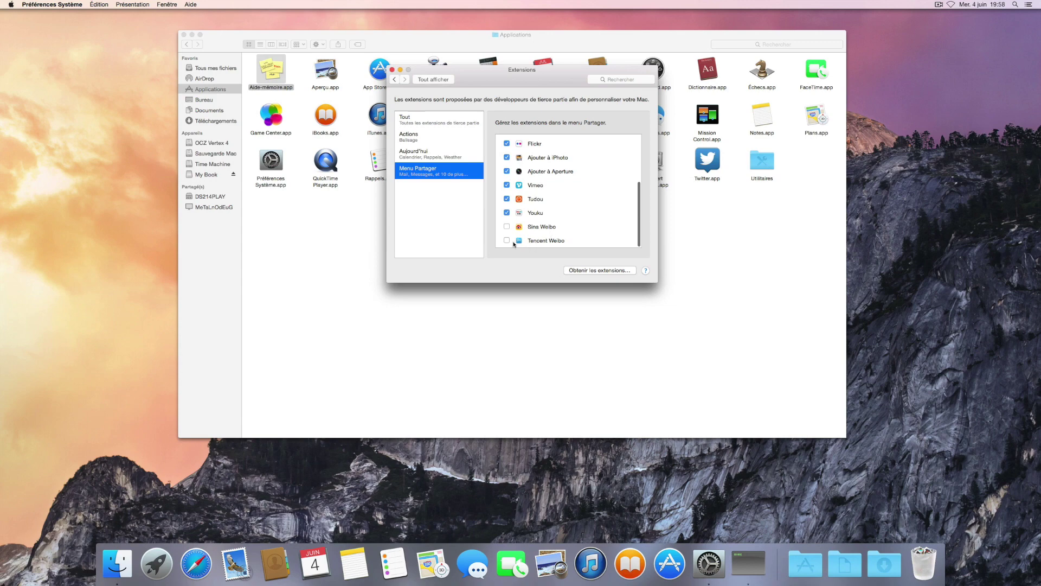
{"action": "scroll", "coordinate": [522, 231], "scroll_direction": "up", "scroll_amount": 4}
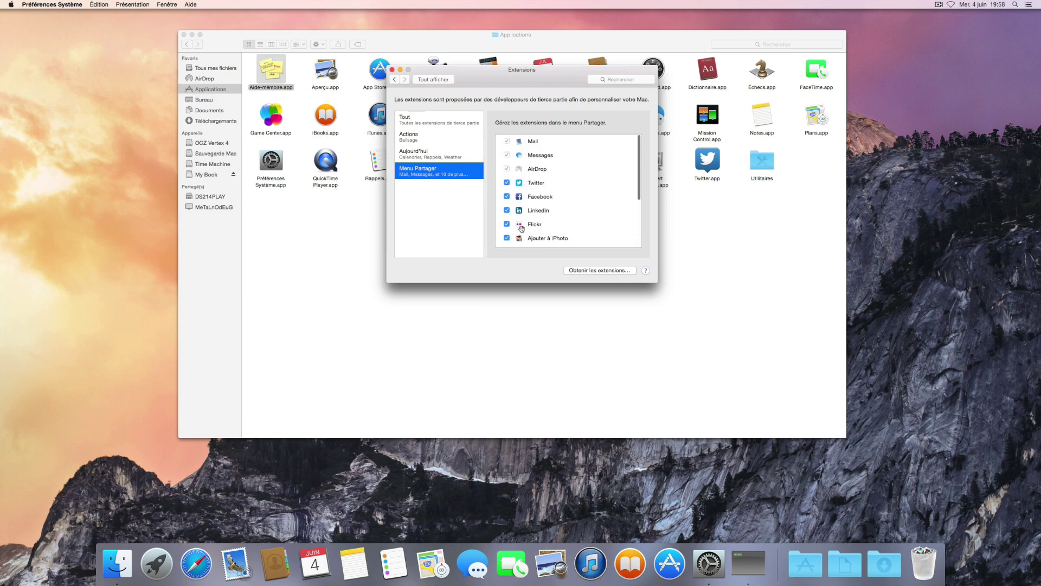
{"action": "left_click", "coordinate": [392, 69]}
{"action": "left_click", "coordinate": [192, 35]}
Examine the Notification Center's Aujourd'hui and Notifications views, and open the Aujourd'hui view for widget editing
{"action": "left_click", "coordinate": [1033, 3]}
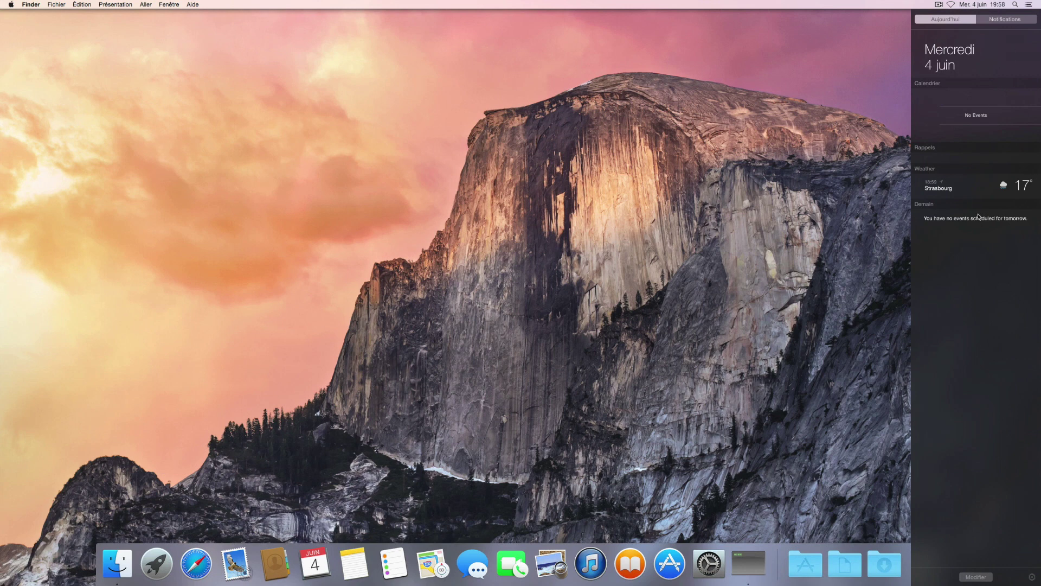
{"action": "left_click", "coordinate": [994, 20]}
{"action": "left_click", "coordinate": [956, 20]}
{"action": "left_click", "coordinate": [975, 576]}
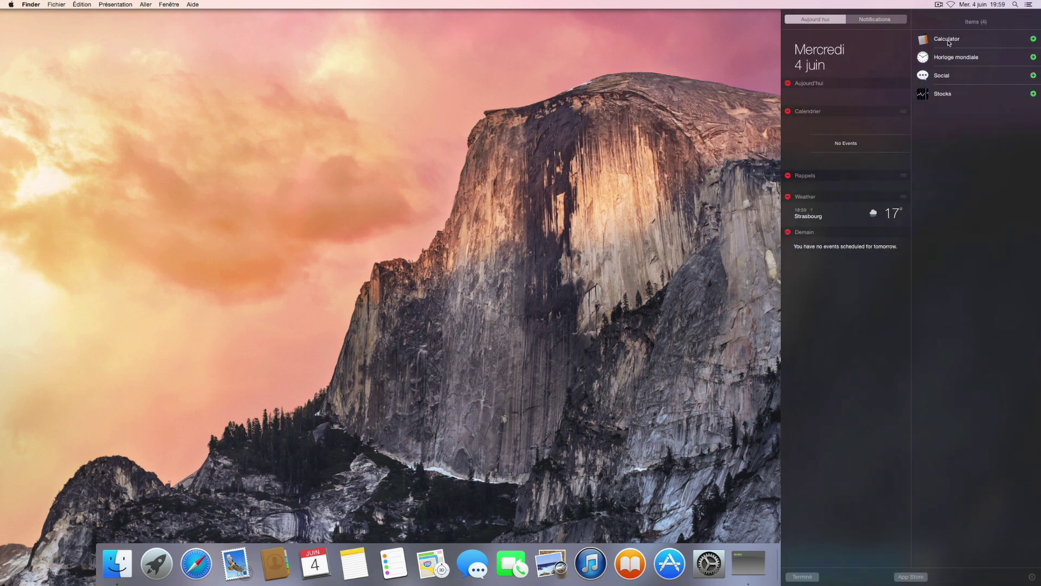
Try out the Calculator and Stocks widgets in the Aujourd'hui view, removing each one again
{"action": "left_click", "coordinate": [1034, 40]}
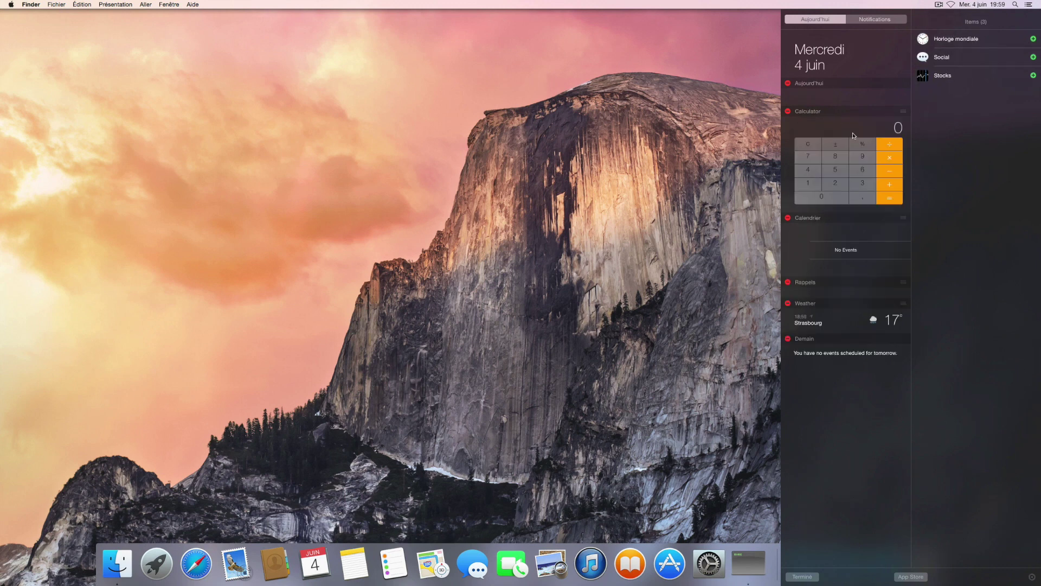
{"action": "left_click", "coordinate": [788, 111]}
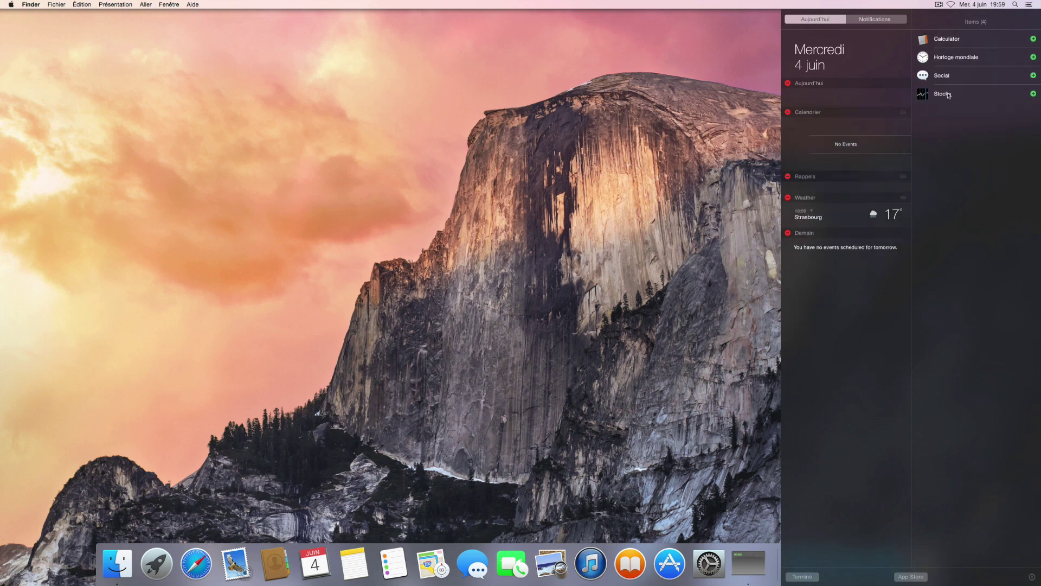
{"action": "left_click", "coordinate": [1033, 94]}
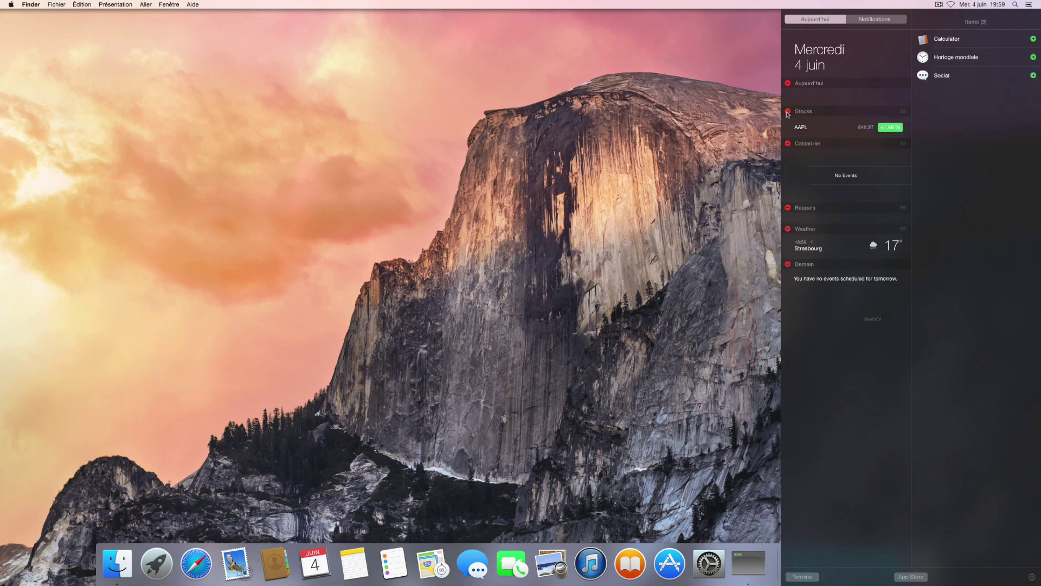
{"action": "left_click", "coordinate": [787, 111]}
Add the Social widget to the Aujourd'hui view and finish editing the widgets
{"action": "left_click", "coordinate": [1033, 75]}
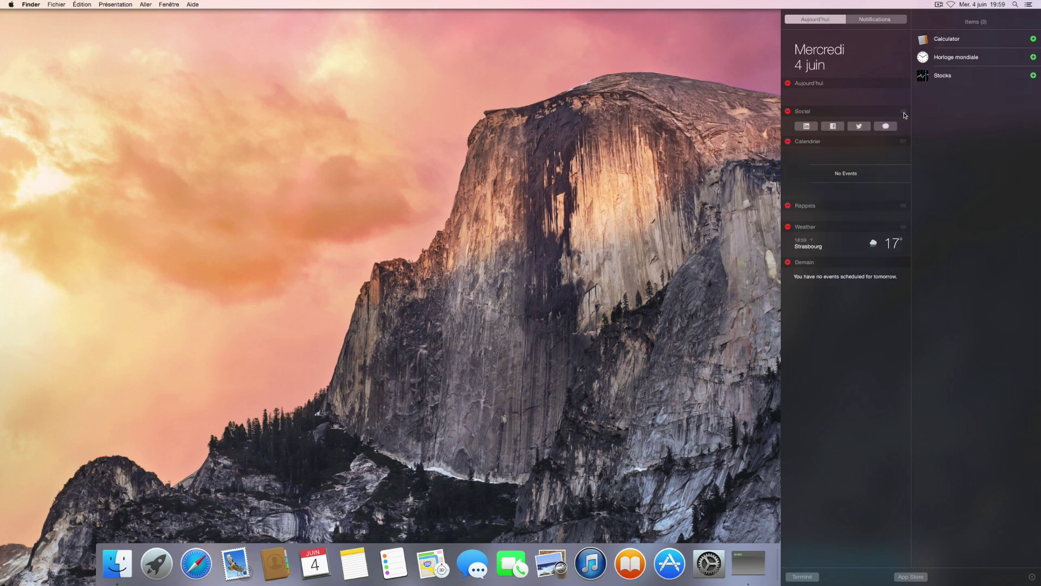
{"action": "left_click", "coordinate": [802, 577]}
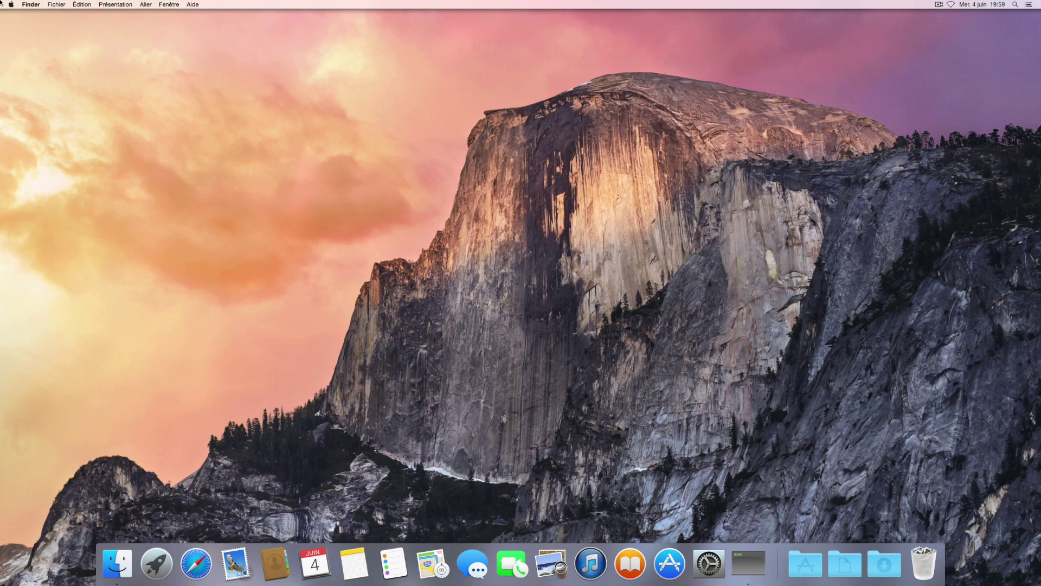
Examine the Dock settings in Préférences Système, and close the preferences window
{"action": "left_click", "coordinate": [2, 3]}
{"action": "left_click", "coordinate": [19, 42]}
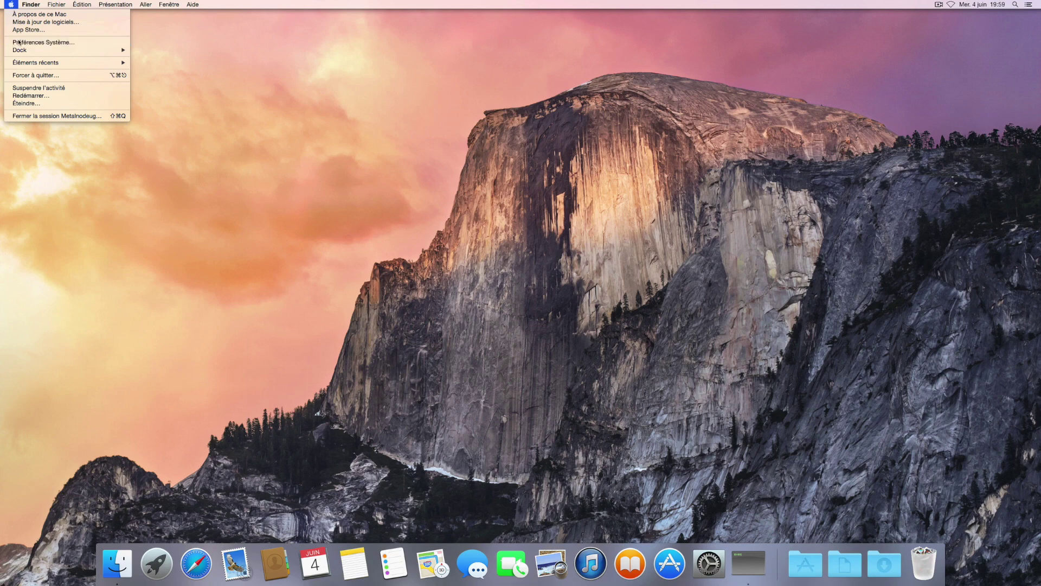
{"action": "left_click", "coordinate": [410, 106]}
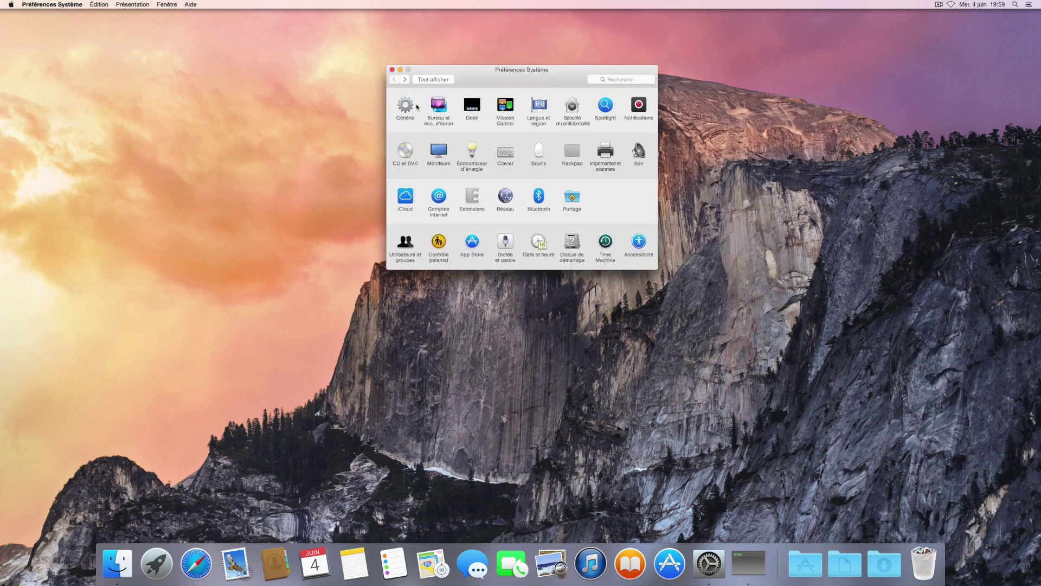
{"action": "left_click", "coordinate": [477, 108]}
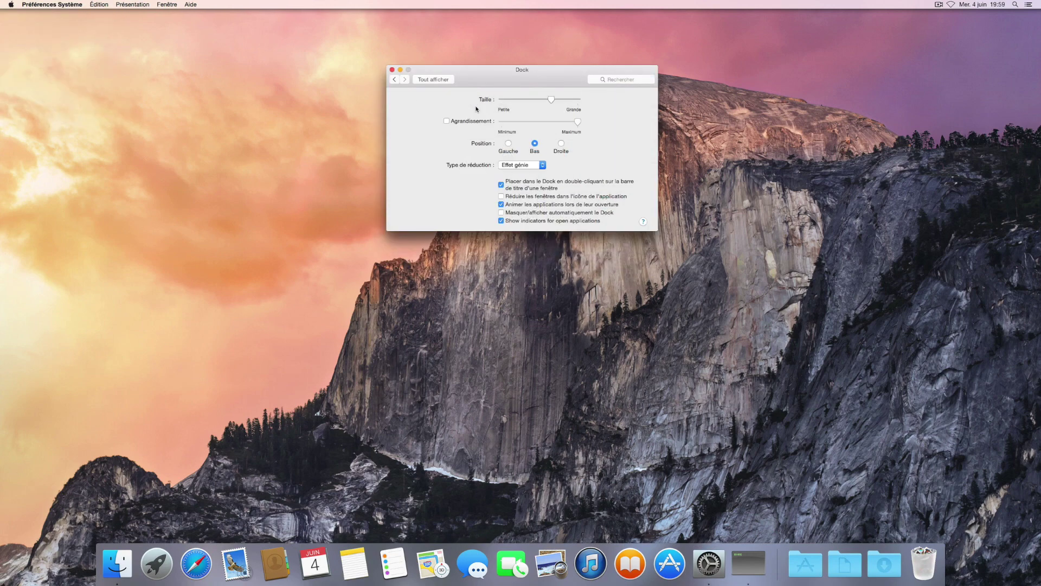
{"action": "left_click", "coordinate": [395, 80]}
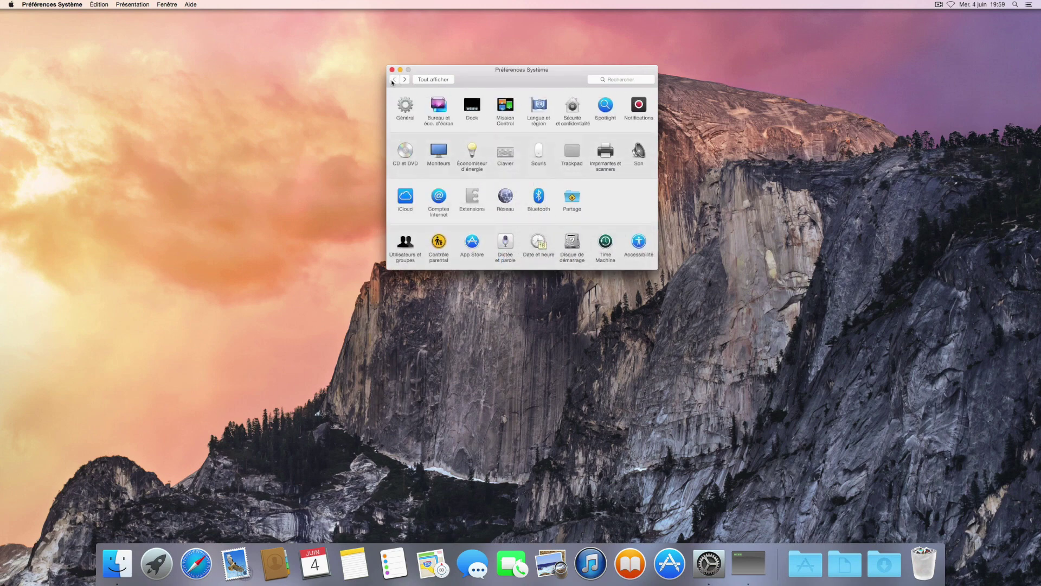
{"action": "left_click", "coordinate": [393, 70]}
View the installed applications in Launchpad, and leave it again
{"action": "left_click", "coordinate": [159, 565]}
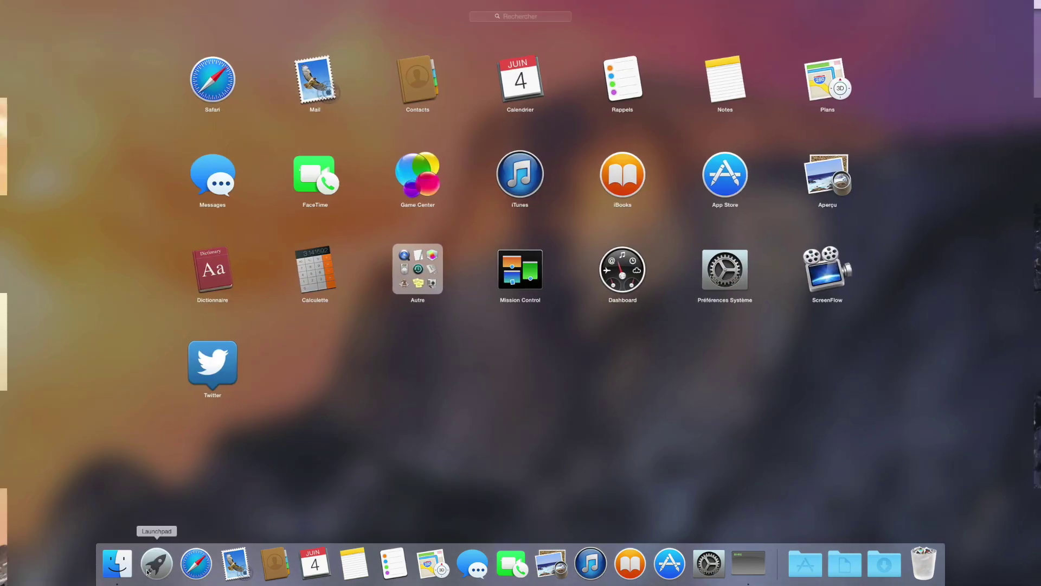
{"action": "left_click", "coordinate": [154, 564]}
Switch to iTunes, accept its licence agreement, and quit it after viewing the Bienvenue window
{"action": "left_click", "coordinate": [602, 565]}
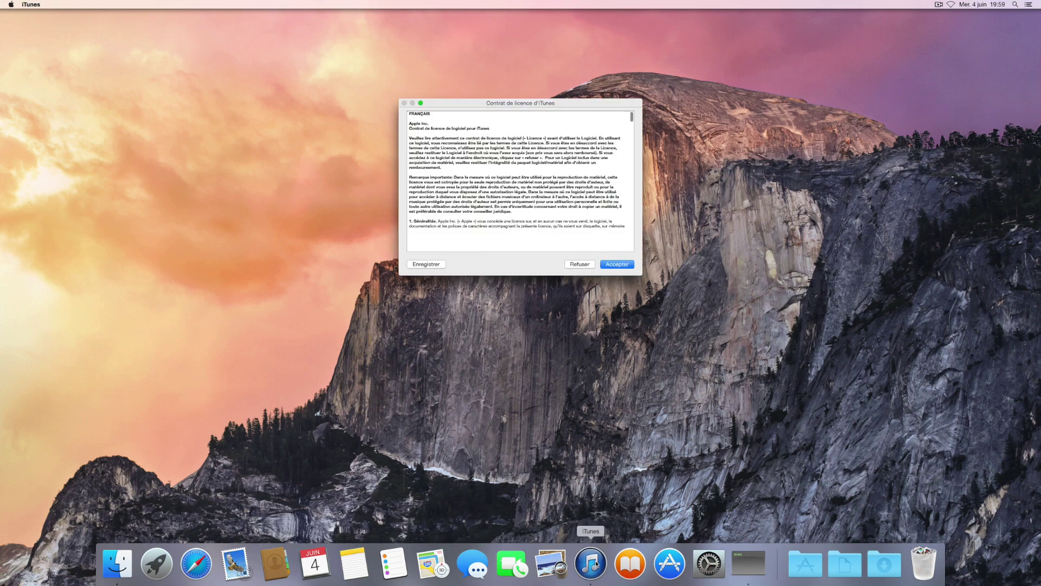
{"action": "left_click", "coordinate": [618, 266]}
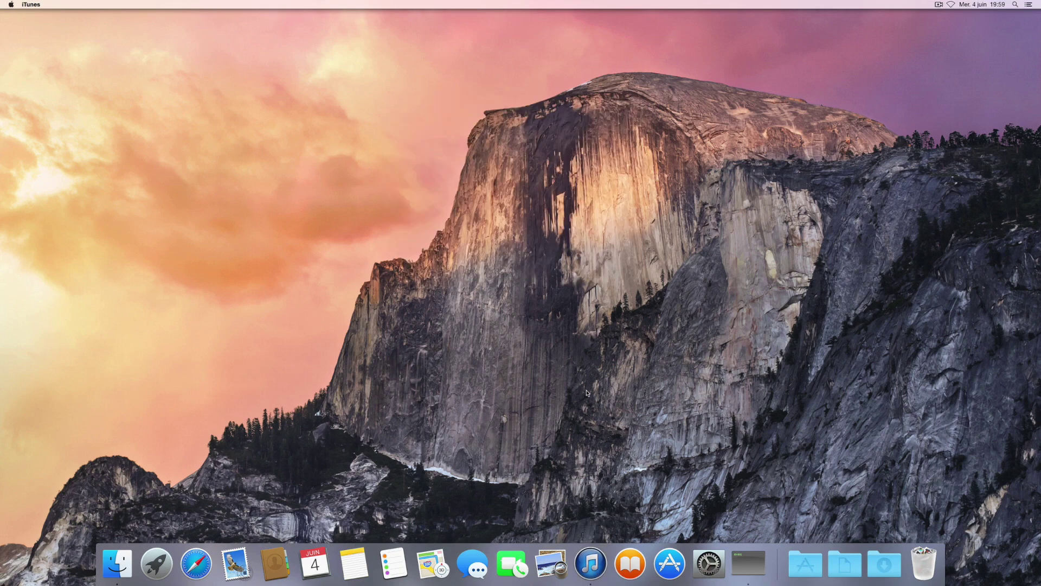
{"action": "left_click", "coordinate": [590, 567]}
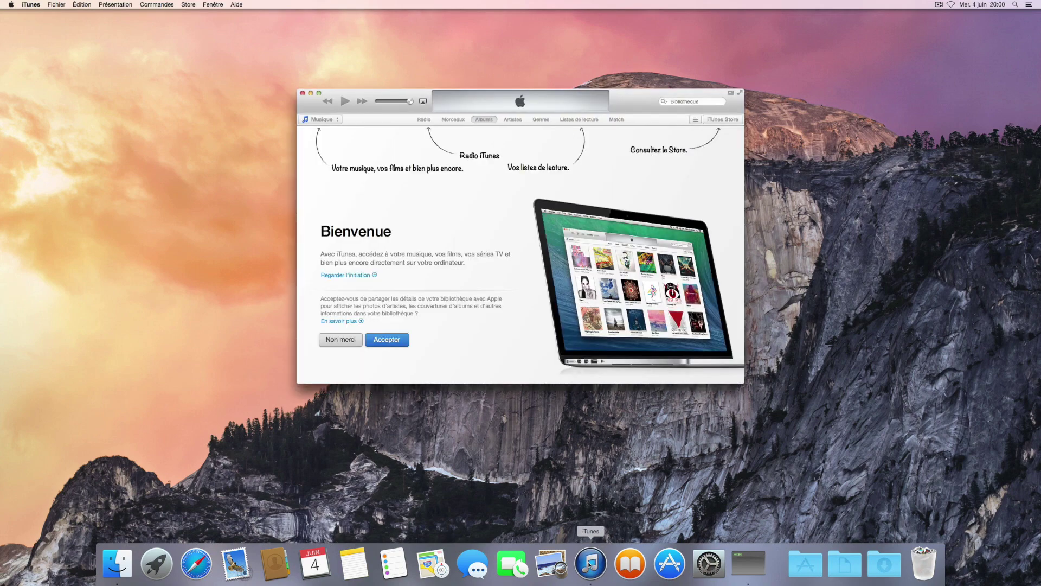
{"action": "left_click_drag", "start_coordinate": [335, 98], "coordinate": [307, 93]}
{"action": "left_click", "coordinate": [31, 4]}
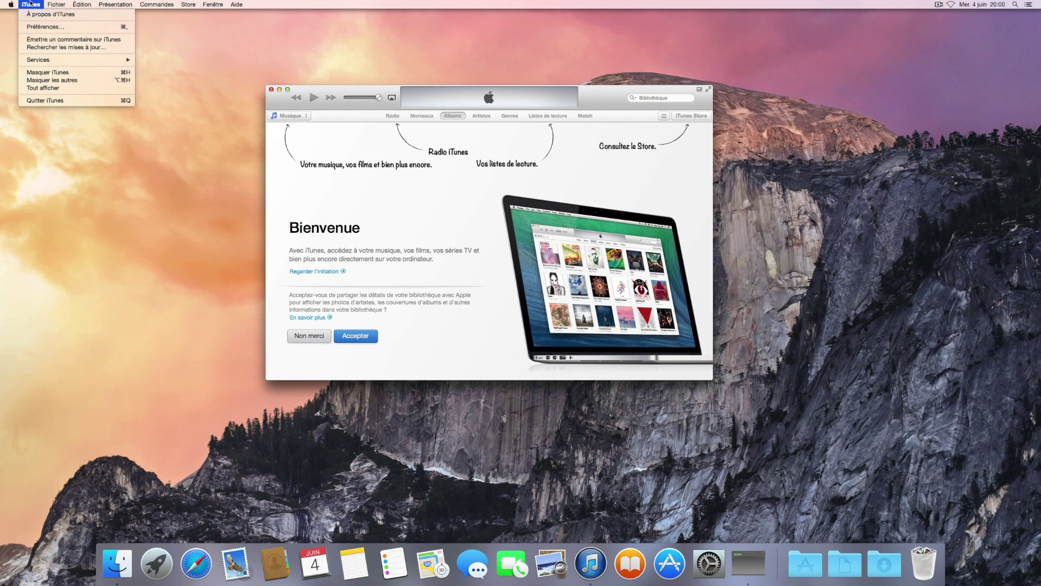
{"action": "left_click", "coordinate": [44, 101]}
Switch to Messages, skip the iMessage setup, and cancel adding a messages account
{"action": "left_click", "coordinate": [473, 564]}
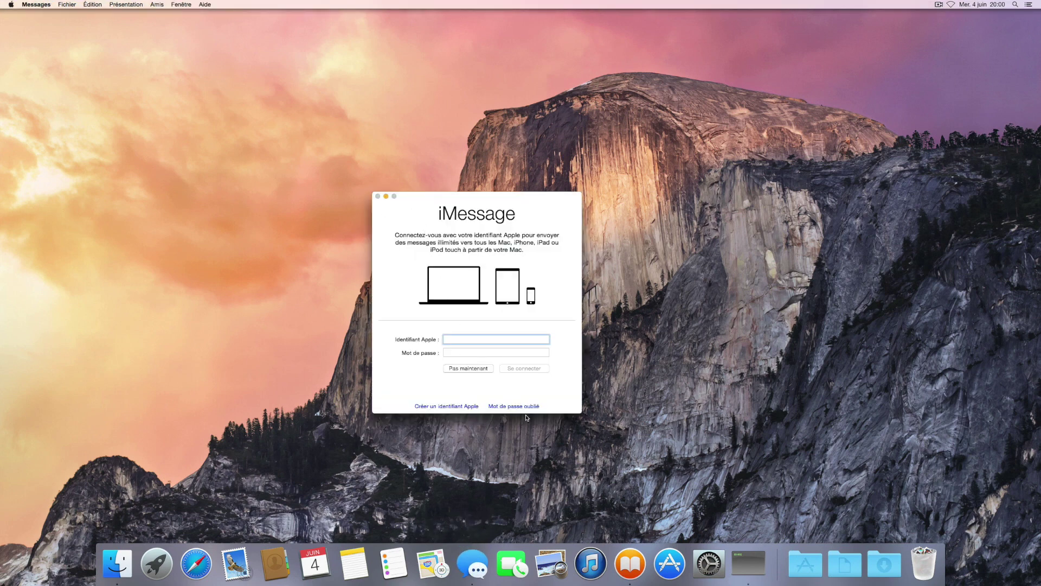
{"action": "left_click", "coordinate": [470, 369]}
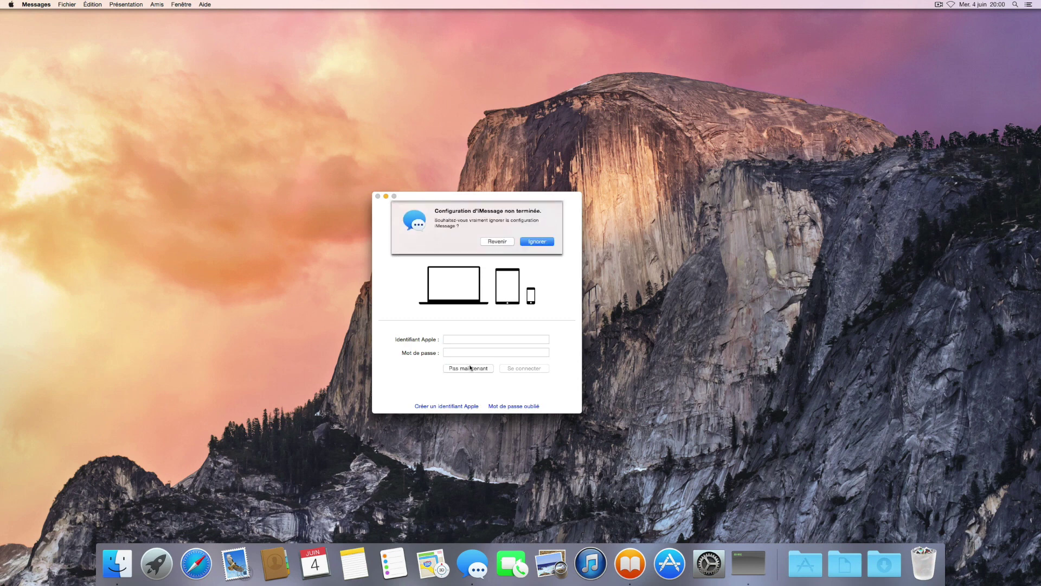
{"action": "left_click", "coordinate": [544, 242]}
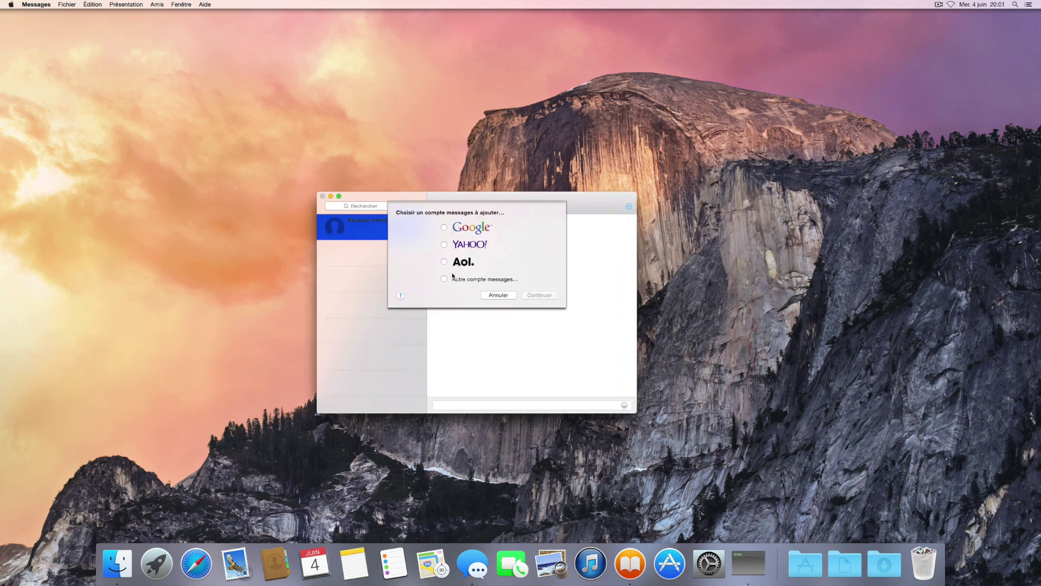
{"action": "left_click", "coordinate": [493, 293]}
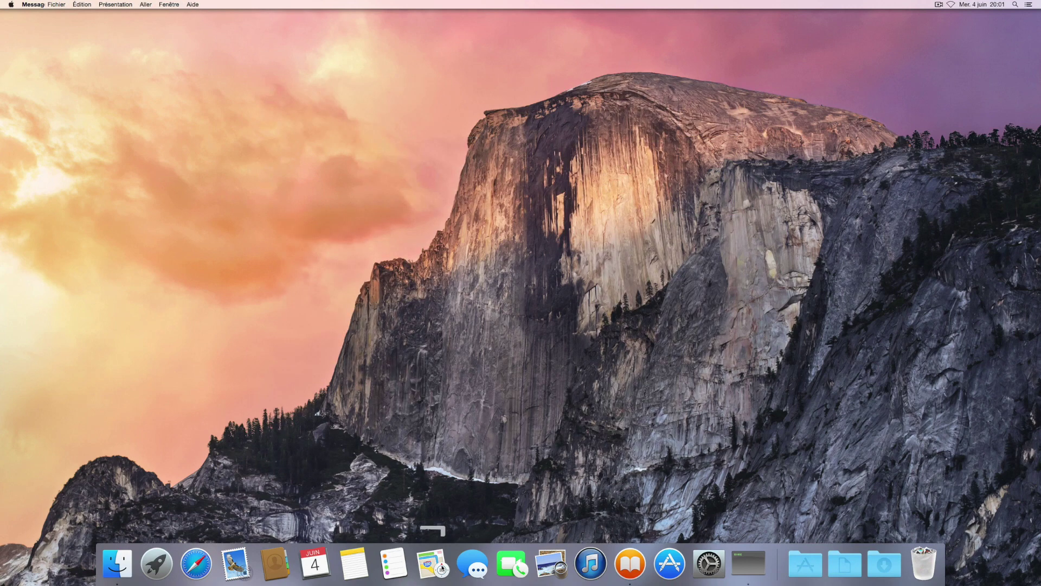
View the map window of the Plans app, and quit the app
{"action": "left_click", "coordinate": [432, 564]}
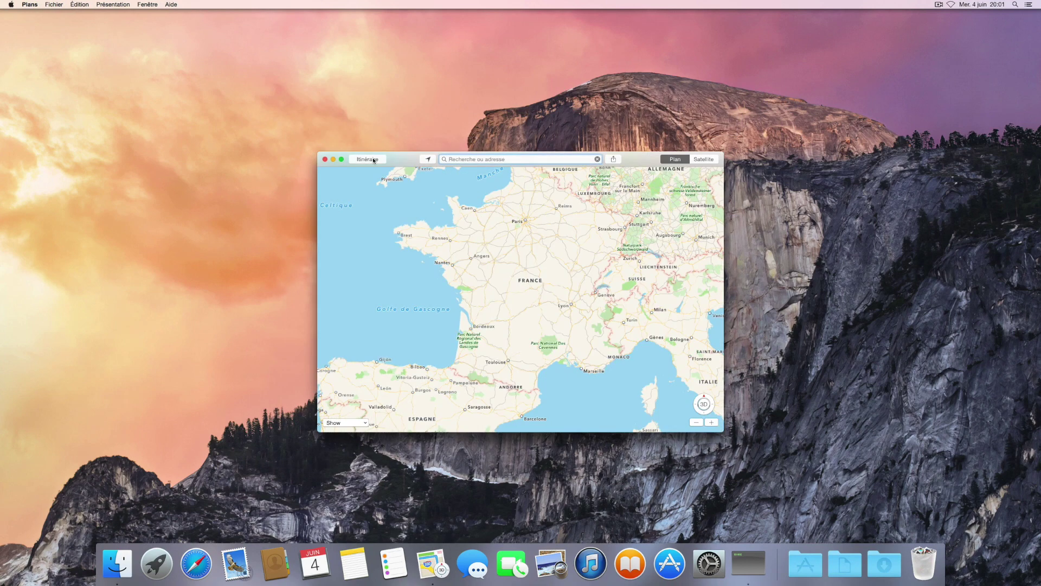
{"action": "right_click", "coordinate": [432, 564]}
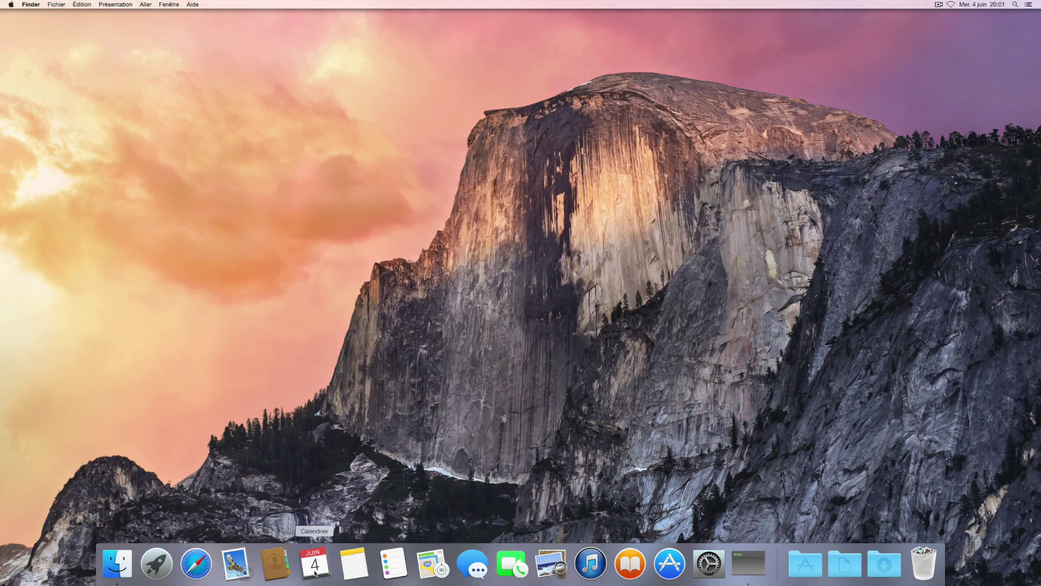
Open Calendrier and enlarge its window to fill most of the desktop's height
{"action": "left_click", "coordinate": [315, 563]}
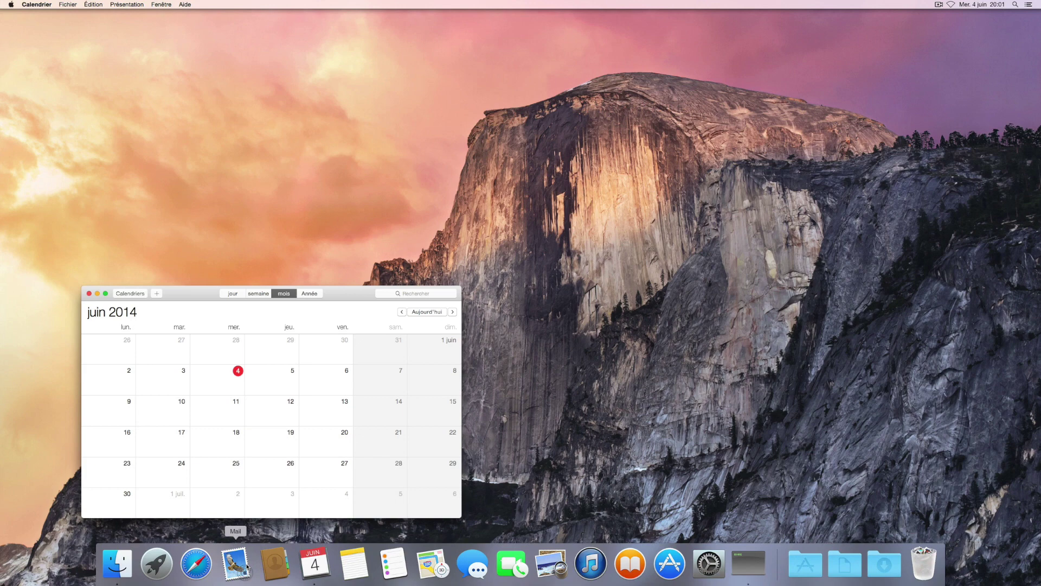
{"action": "left_click_drag", "start_coordinate": [368, 297], "coordinate": [515, 21]}
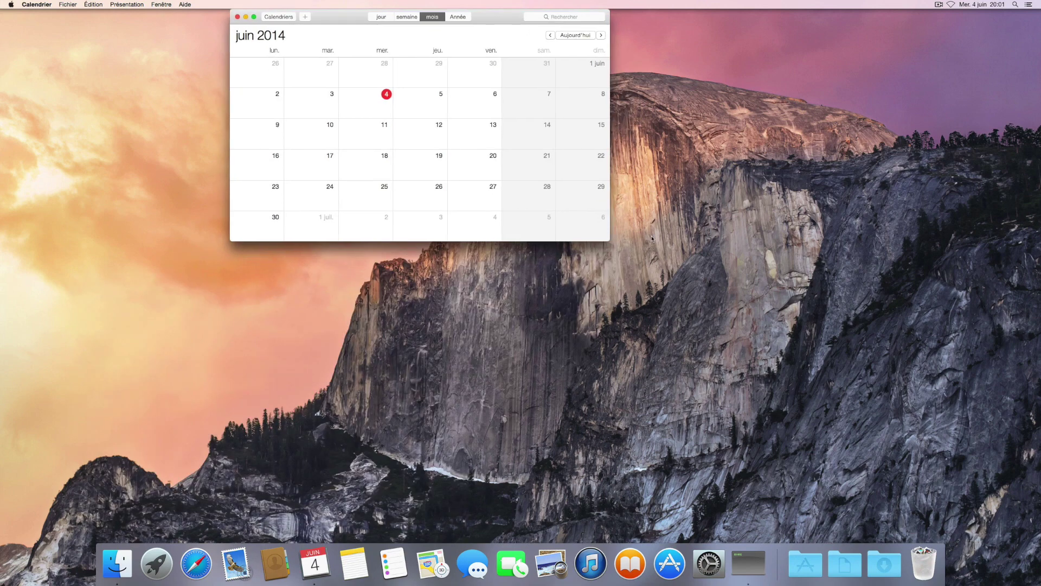
{"action": "left_click_drag", "start_coordinate": [607, 239], "coordinate": [845, 474]}
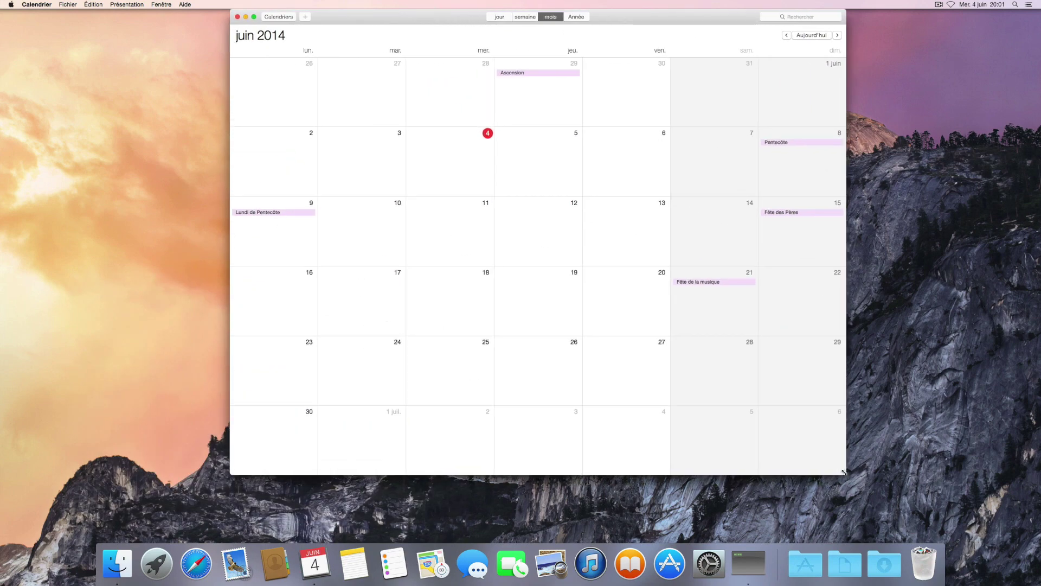
Look through the calendar's year, week and day views, and return to the month view
{"action": "left_click_drag", "start_coordinate": [466, 17], "coordinate": [429, 15]}
{"action": "left_click", "coordinate": [541, 17]}
{"action": "left_click", "coordinate": [488, 16]}
{"action": "left_click", "coordinate": [465, 16]}
{"action": "left_click", "coordinate": [514, 18]}
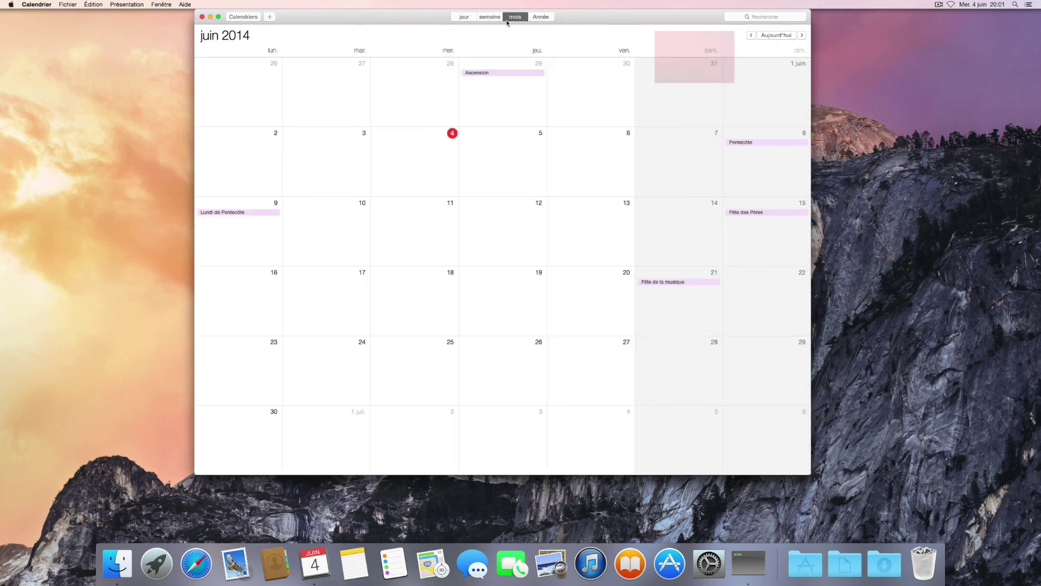
View the details of the Ascension event on 29 mai 2014, and close the calendar window
{"action": "left_click", "coordinate": [485, 74]}
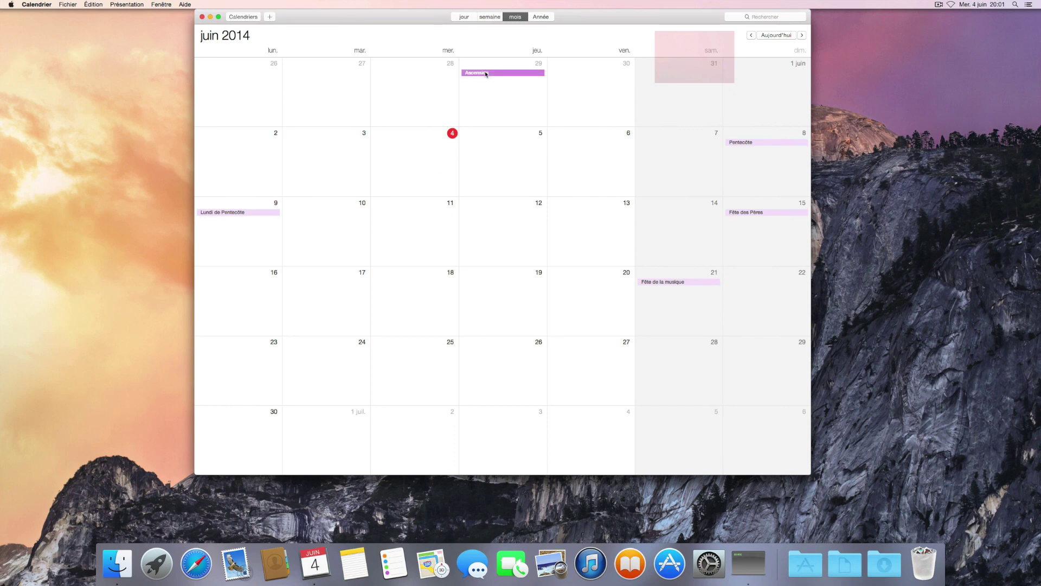
{"action": "double_click", "coordinate": [486, 74]}
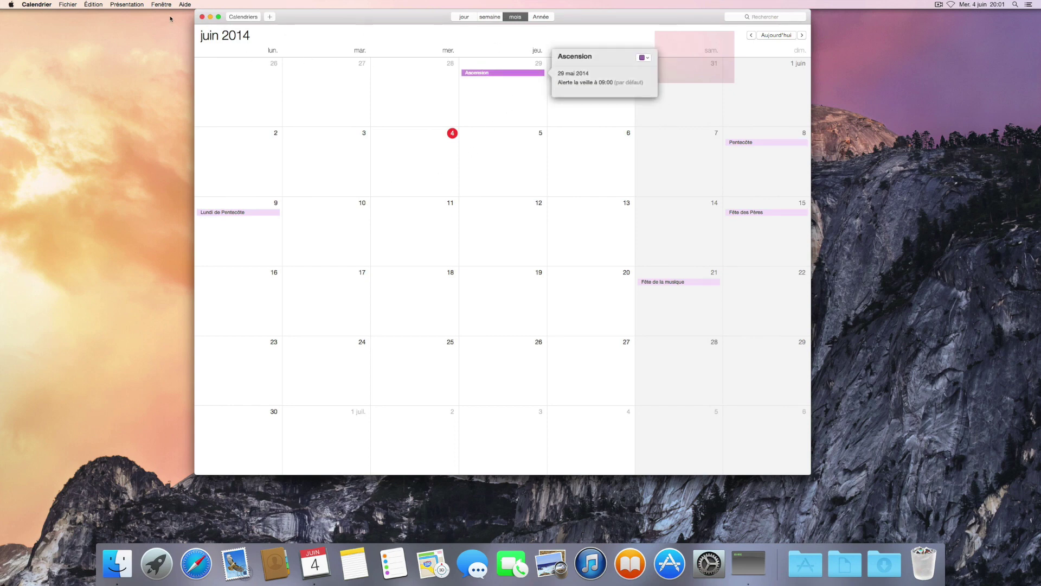
{"action": "left_click", "coordinate": [202, 17]}
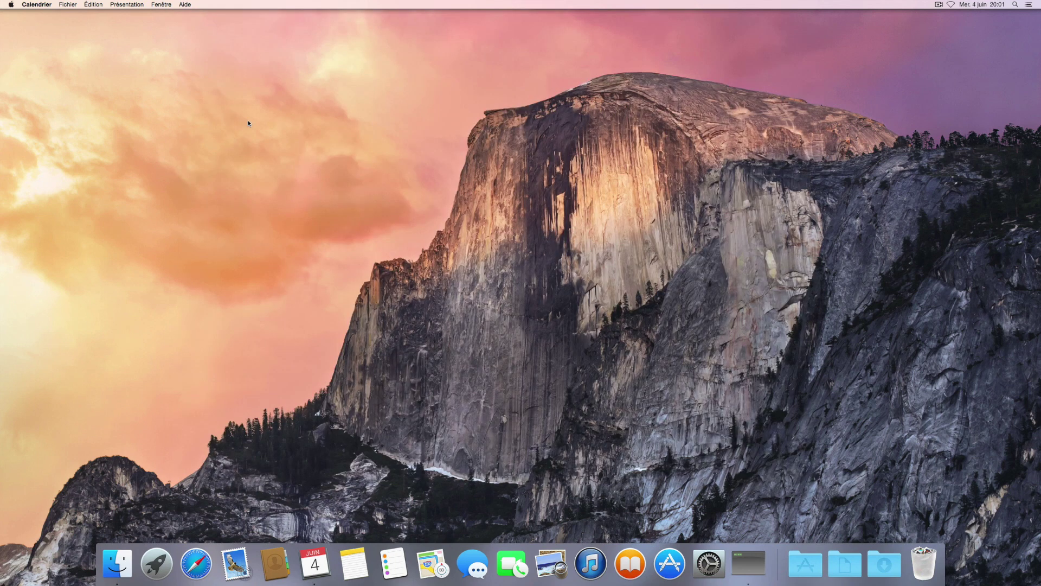
Open Mail and cancel the choice of a mail account to add
{"action": "left_click", "coordinate": [244, 560]}
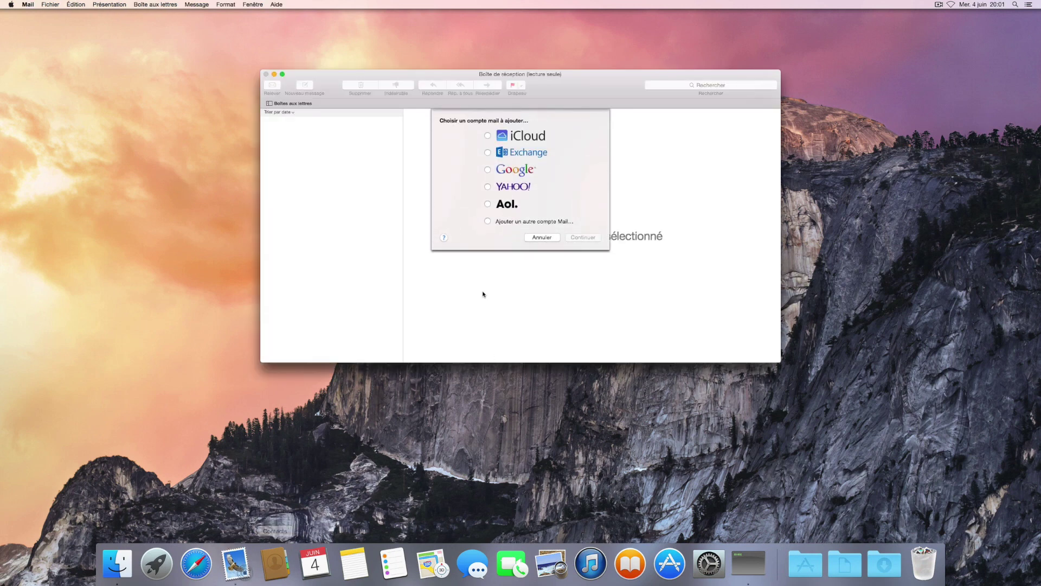
{"action": "left_click", "coordinate": [542, 238]}
Search for "yosemite" with Spotlight, and clear the search term
{"action": "key", "text": "super+space"}
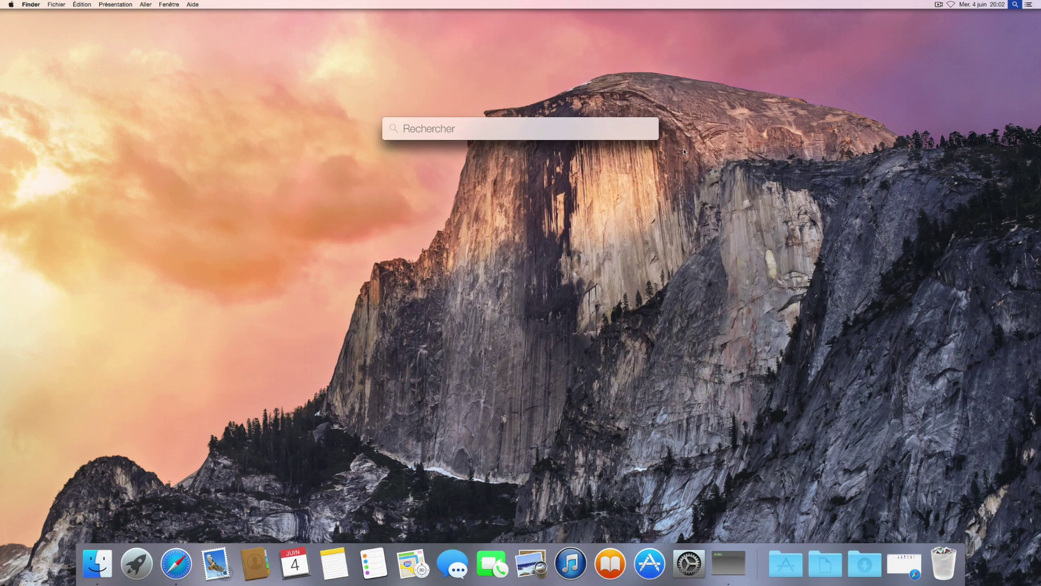
{"action": "type", "text": "yosemite"}
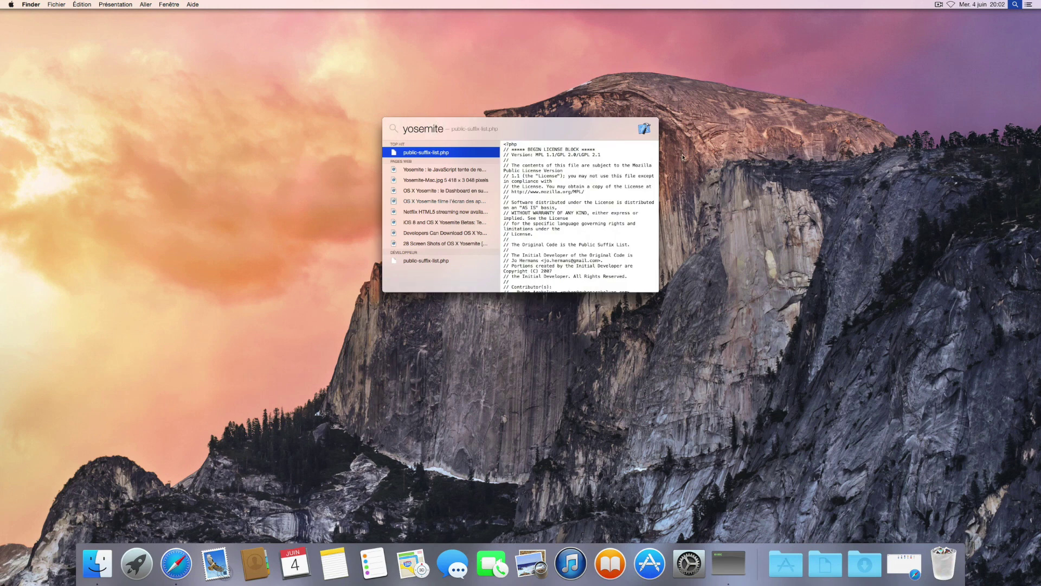
{"action": "key", "text": "BackSpace"}
{"action": "key", "text": "BackSpace"}
{"action": "key", "text": "BackSpace"}
{"action": "key", "text": "BackSpace"}
{"action": "key", "text": "BackSpace"}
{"action": "key", "text": "BackSpace"}
{"action": "key", "text": "BackSpace"}
{"action": "key", "text": "BackSpace"}
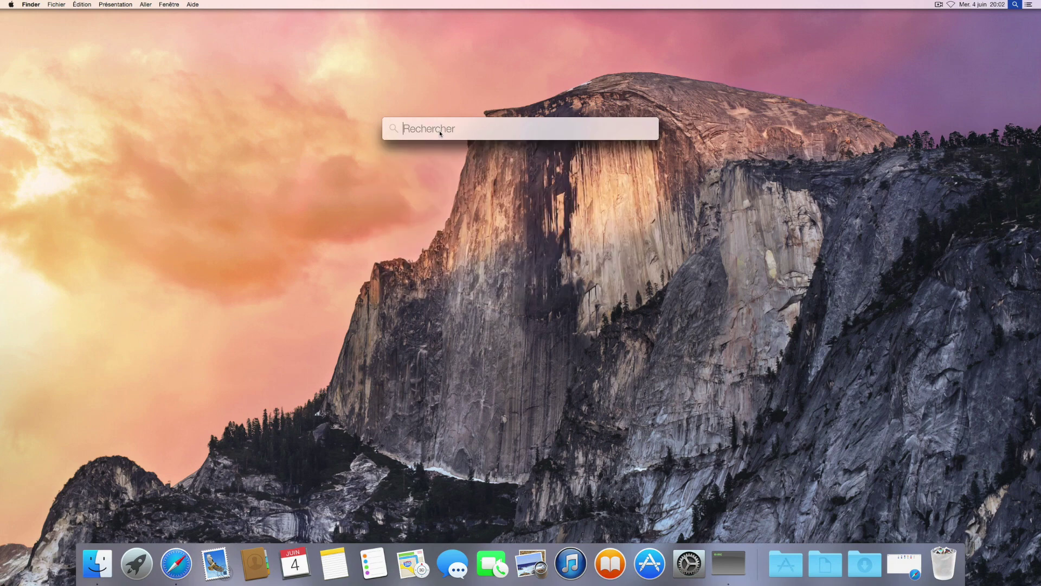
Open the Spotlight preferences and examine the search result categories and the Confidentialité settings
{"action": "key", "text": "super+comma"}
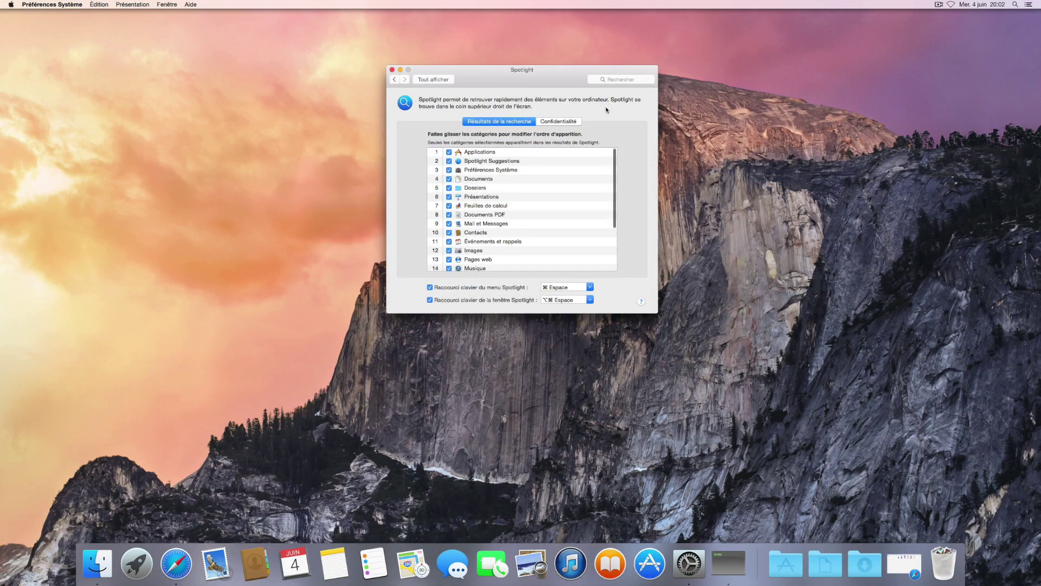
{"action": "scroll", "coordinate": [530, 204], "scroll_direction": "down", "scroll_amount": 4}
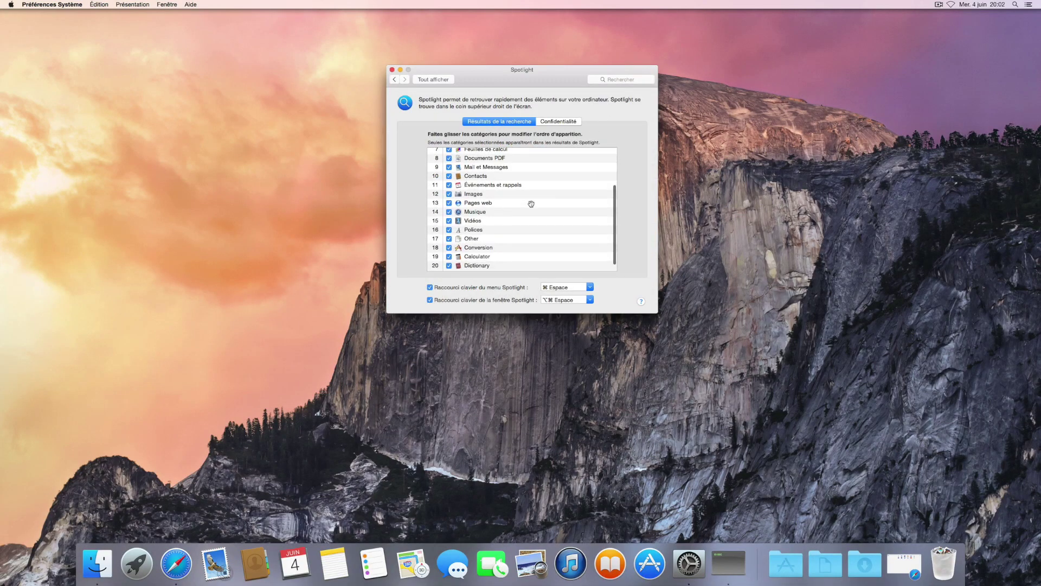
{"action": "scroll", "coordinate": [453, 265], "scroll_direction": "up", "scroll_amount": 4}
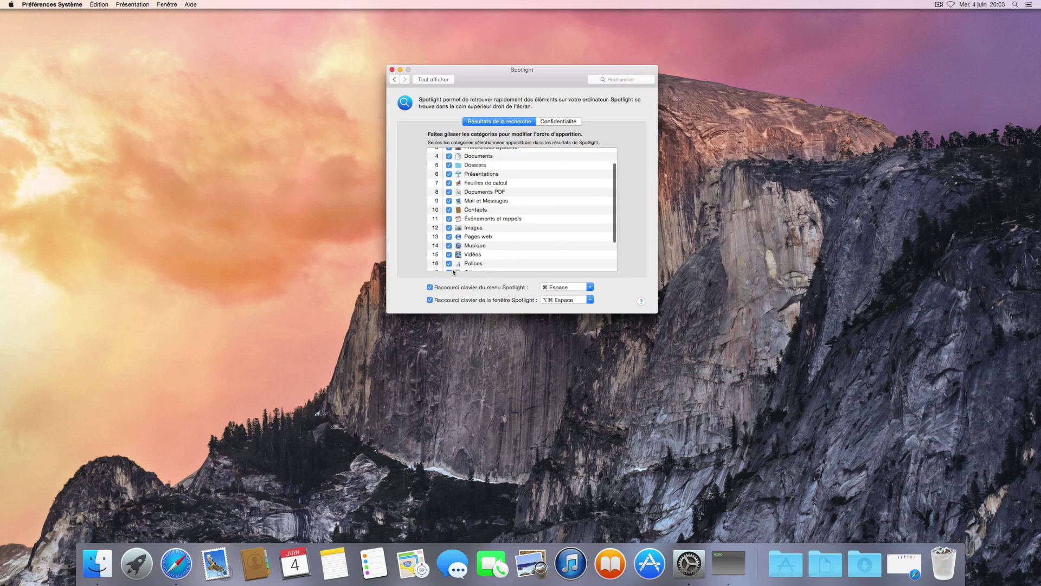
{"action": "left_click", "coordinate": [552, 122]}
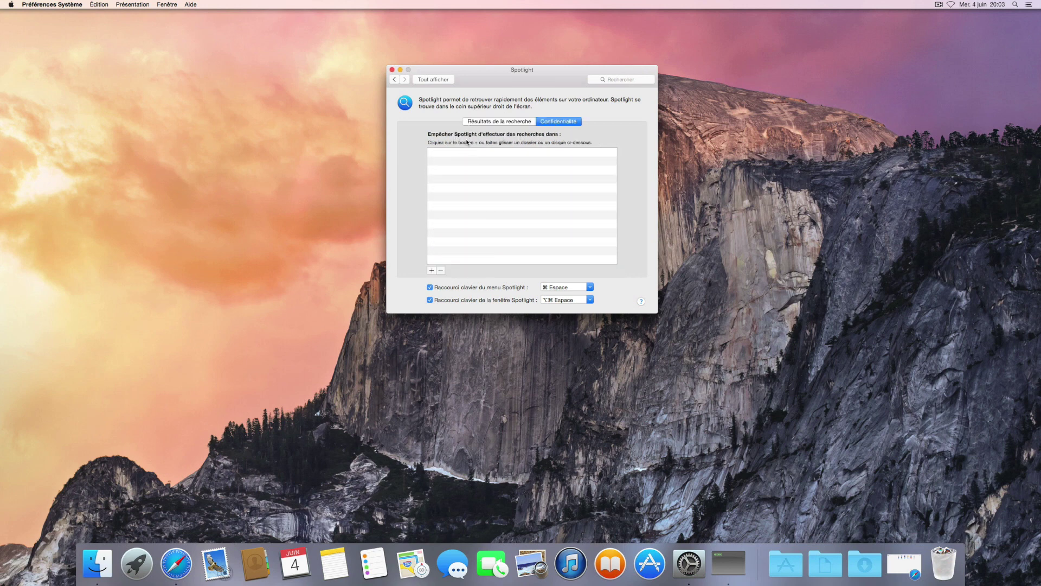
Add the Sauvegarde Mac disk to the locations that Spotlight is prevented from searching
{"action": "left_click", "coordinate": [431, 270]}
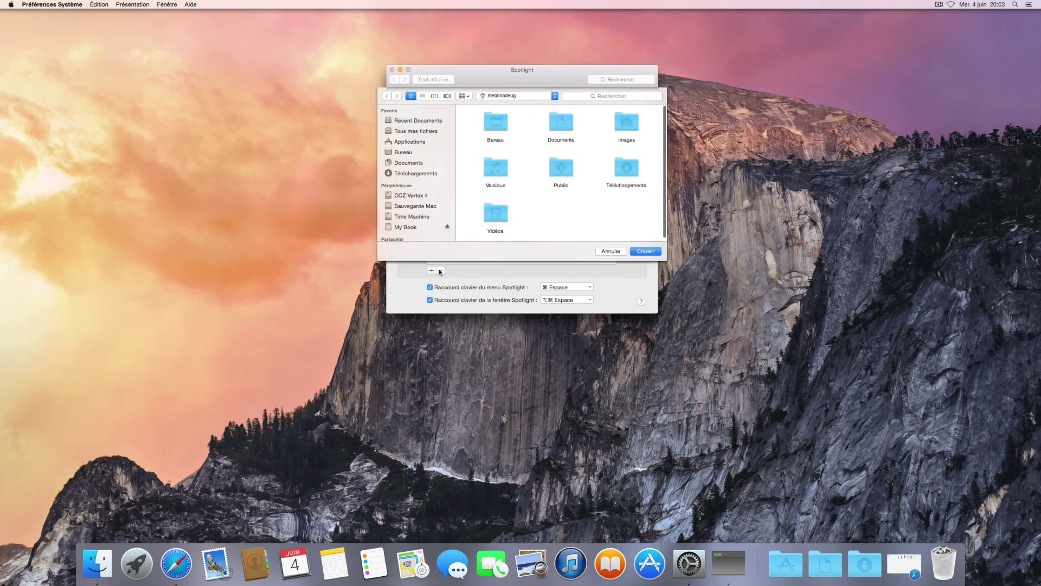
{"action": "left_click", "coordinate": [405, 206]}
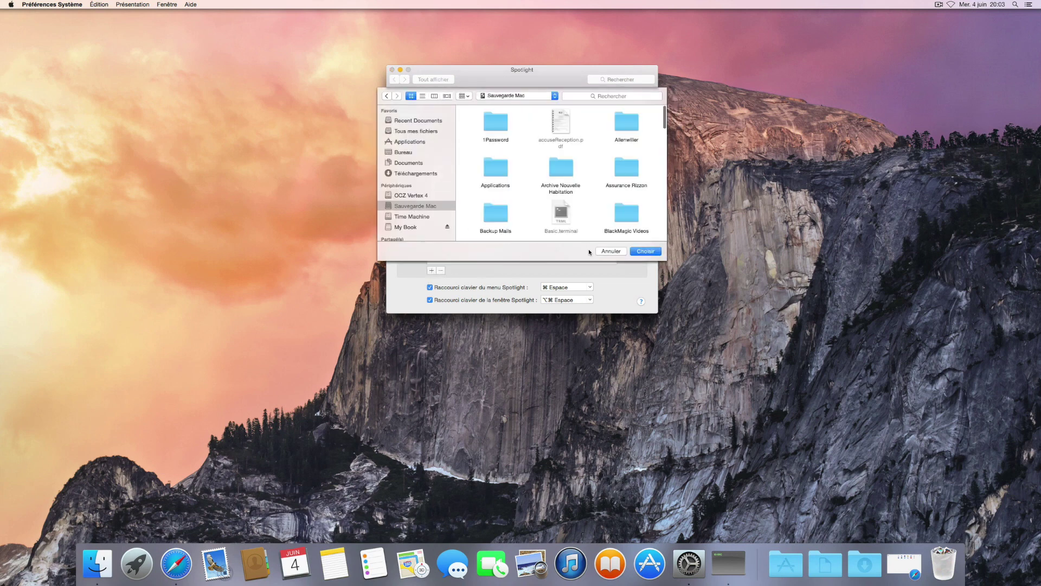
{"action": "left_click", "coordinate": [646, 253]}
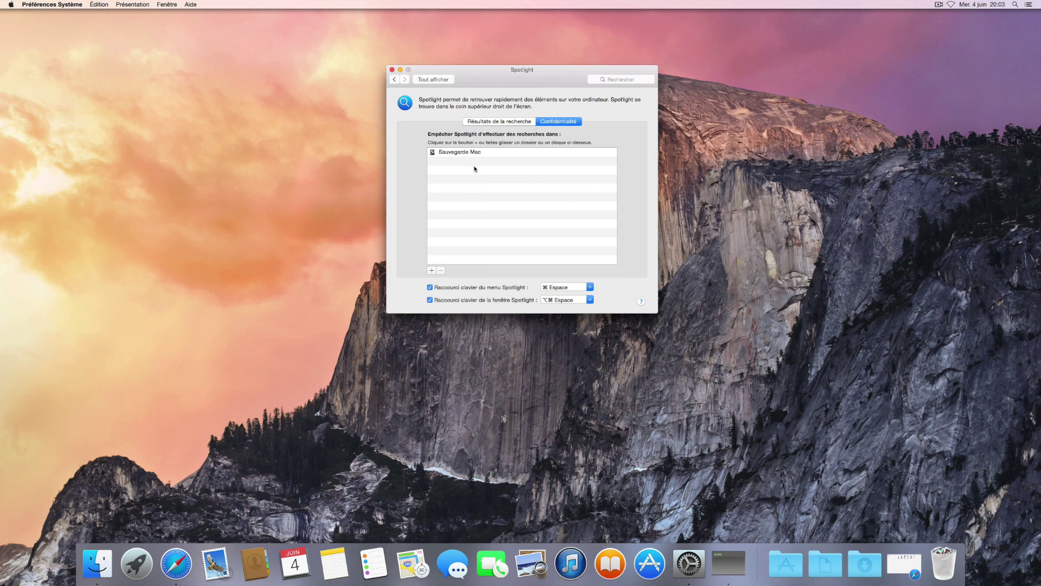
Remove the Sauvegarde Mac disk from Spotlight's excluded locations and close the preferences window
{"action": "left_click", "coordinate": [475, 154]}
{"action": "left_click", "coordinate": [441, 270]}
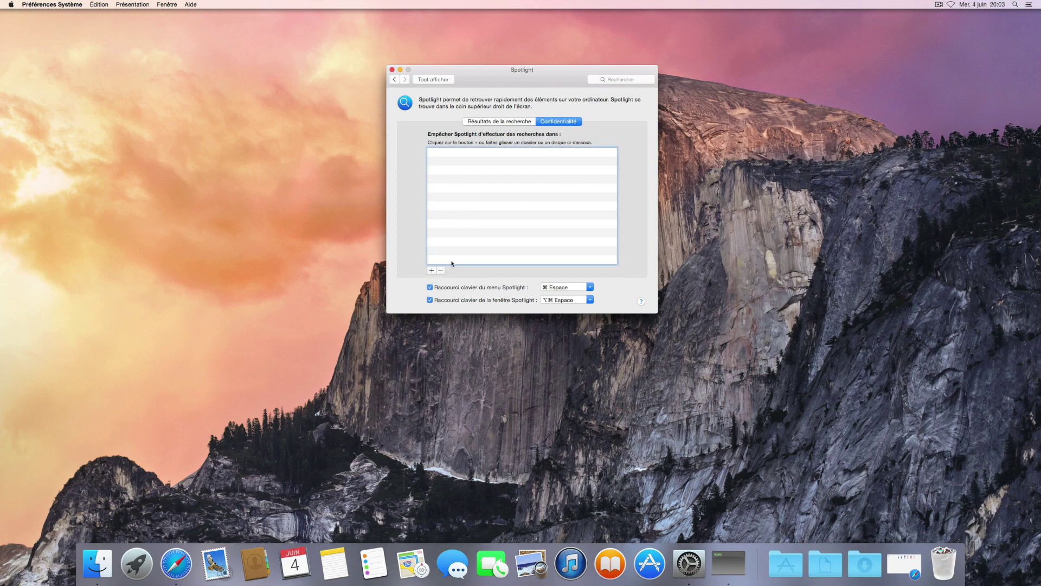
{"action": "left_click", "coordinate": [393, 70]}
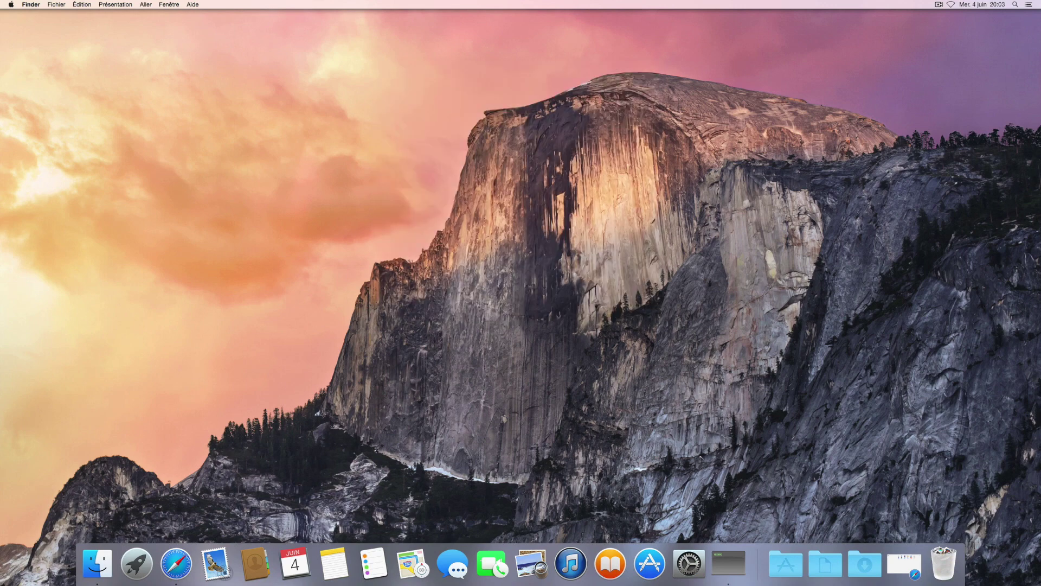
Open Calculette from the Applications folder in the Finder to view its window, and quit it
{"action": "left_click", "coordinate": [785, 564]}
{"action": "left_click", "coordinate": [836, 503]}
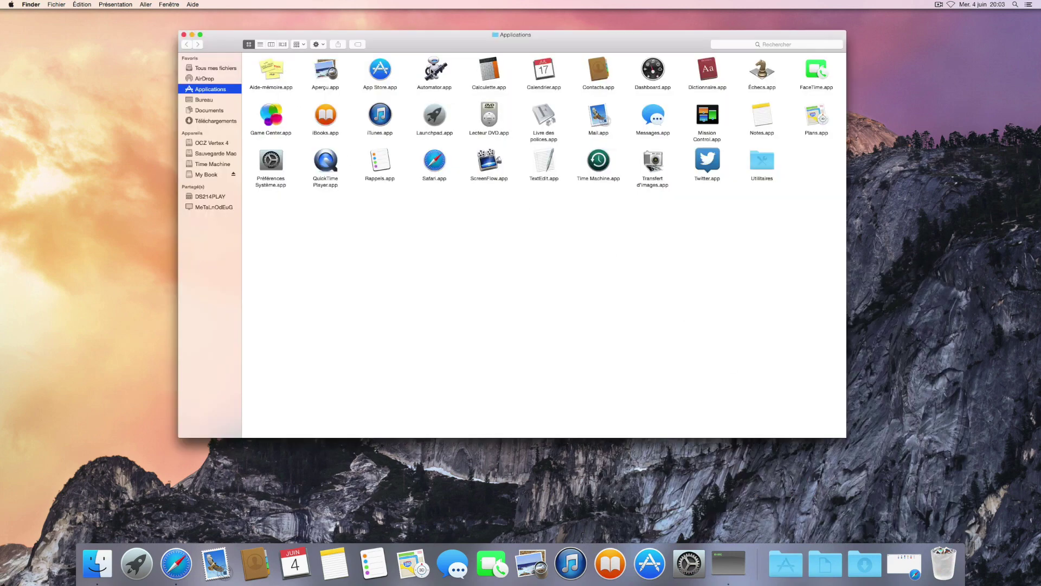
{"action": "left_click", "coordinate": [492, 76]}
{"action": "double_click", "coordinate": [492, 76]}
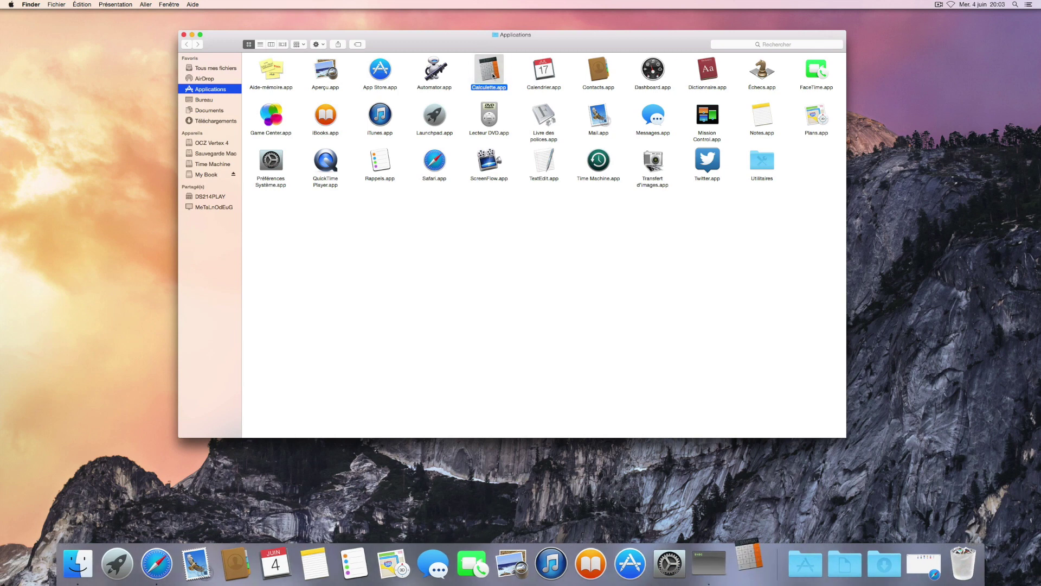
{"action": "left_click_drag", "start_coordinate": [183, 409], "coordinate": [432, 242]}
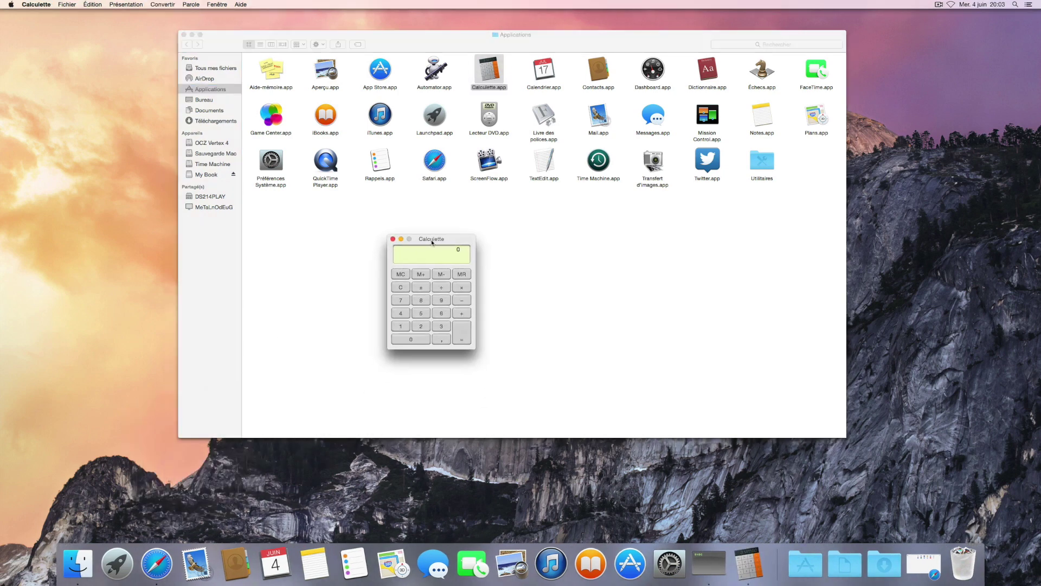
{"action": "left_click", "coordinate": [27, 5]}
{"action": "left_click", "coordinate": [61, 63]}
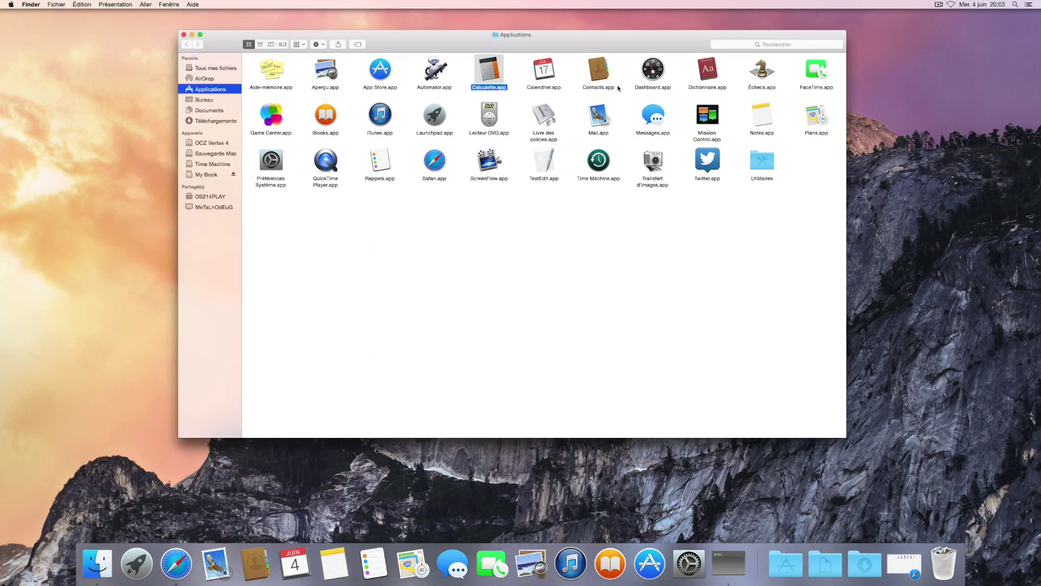
View the Dashboard widgets and leave them, and open the Échecs game and close its window
{"action": "left_click", "coordinate": [652, 75]}
{"action": "double_click", "coordinate": [651, 76]}
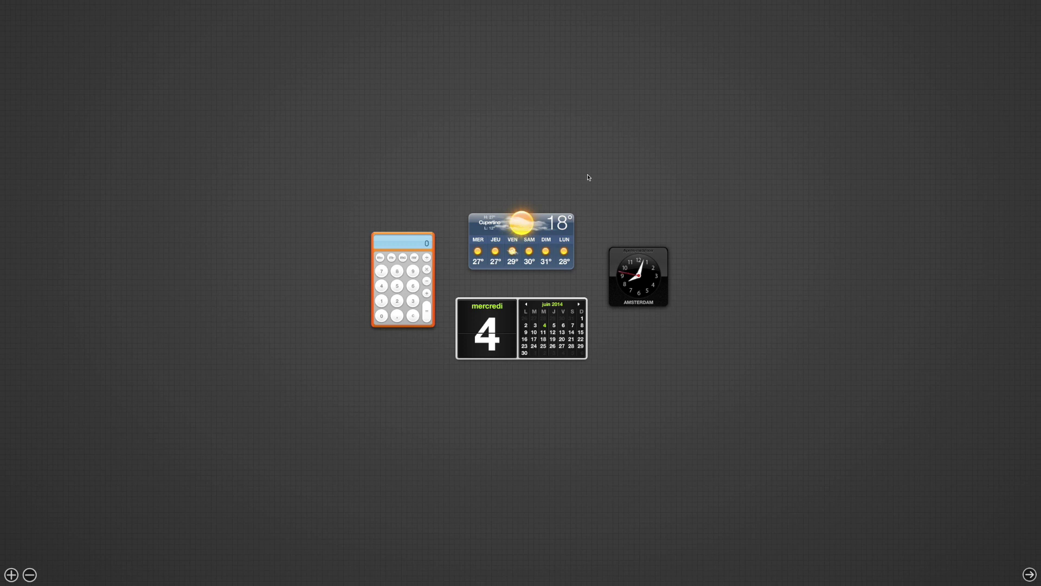
{"action": "key", "text": "Escape"}
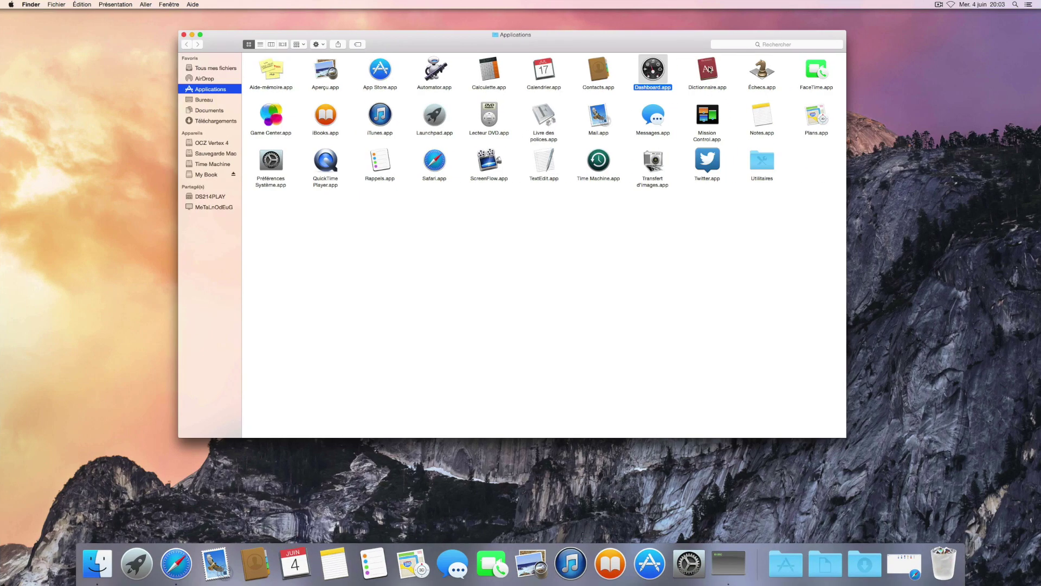
{"action": "double_click", "coordinate": [760, 75]}
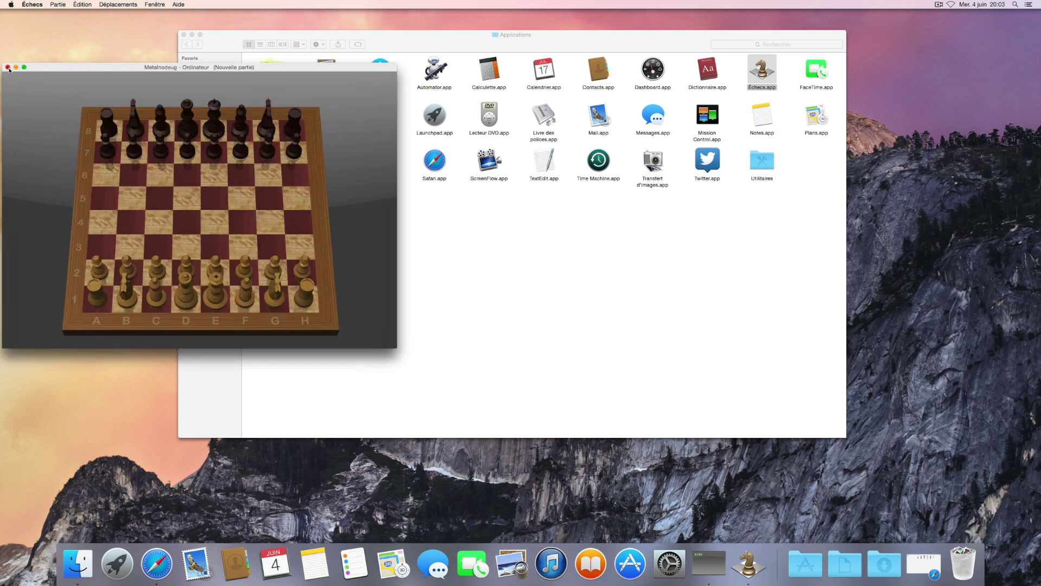
{"action": "left_click", "coordinate": [9, 67]}
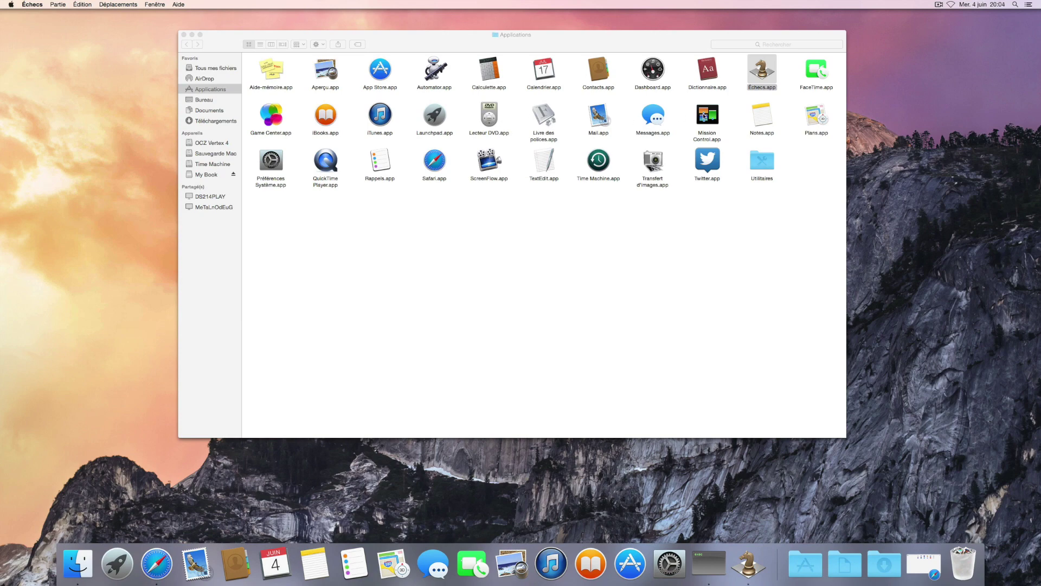
Show the open windows with Mission Control, return to the Bureau space, and open QuickTime Player
{"action": "double_click", "coordinate": [707, 115]}
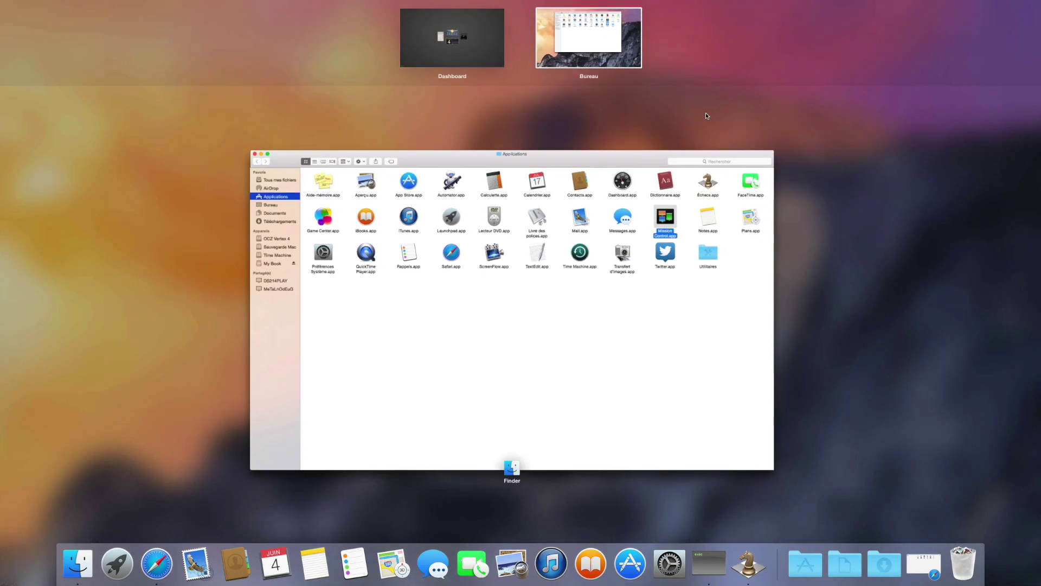
{"action": "left_click", "coordinate": [574, 48]}
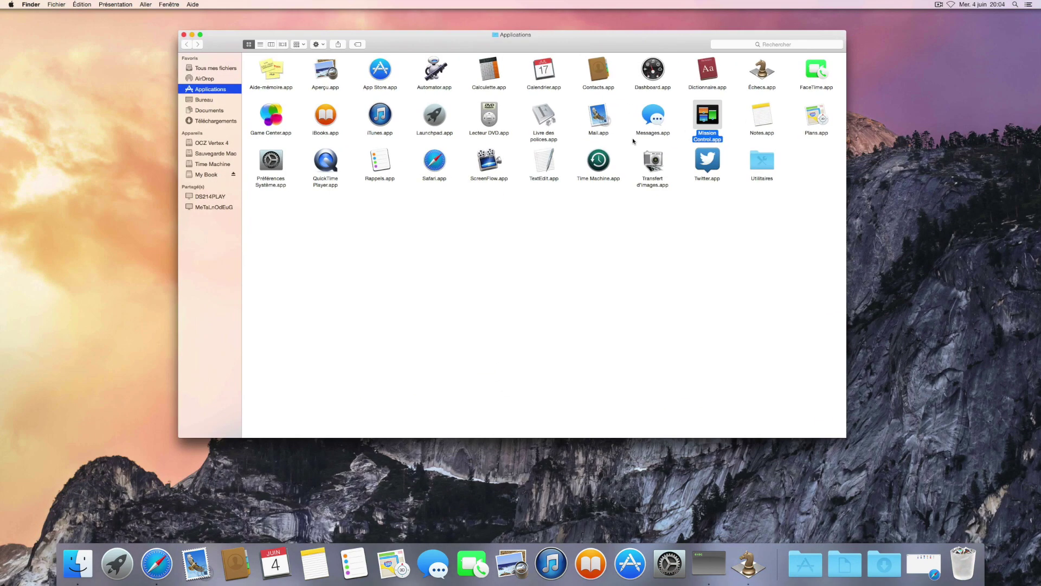
{"action": "double_click", "coordinate": [326, 163]}
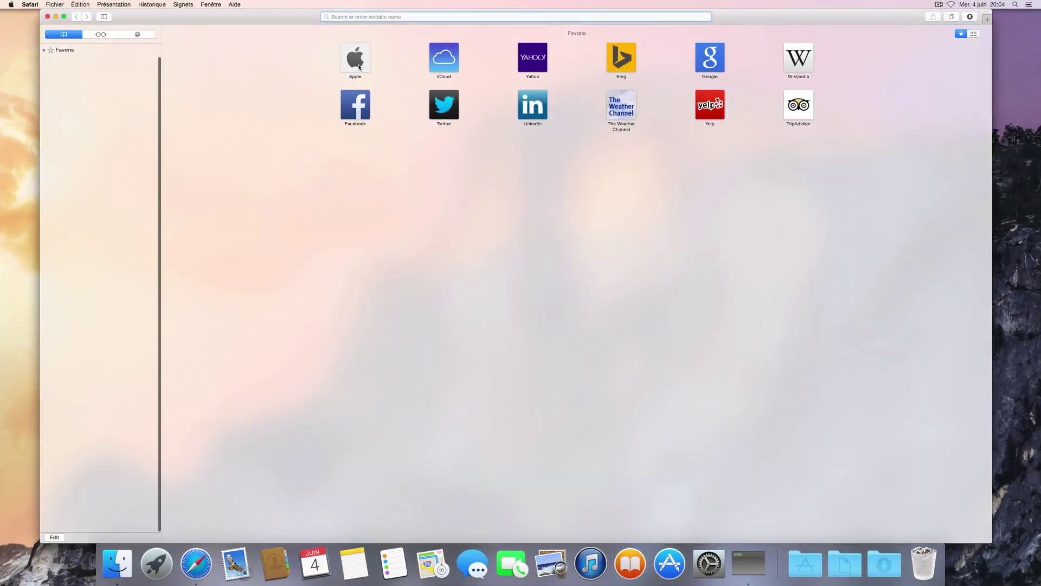
Visit the Apple and Twitter favourites in Safari, returning to the Favoris page after each one
{"action": "left_click", "coordinate": [359, 66]}
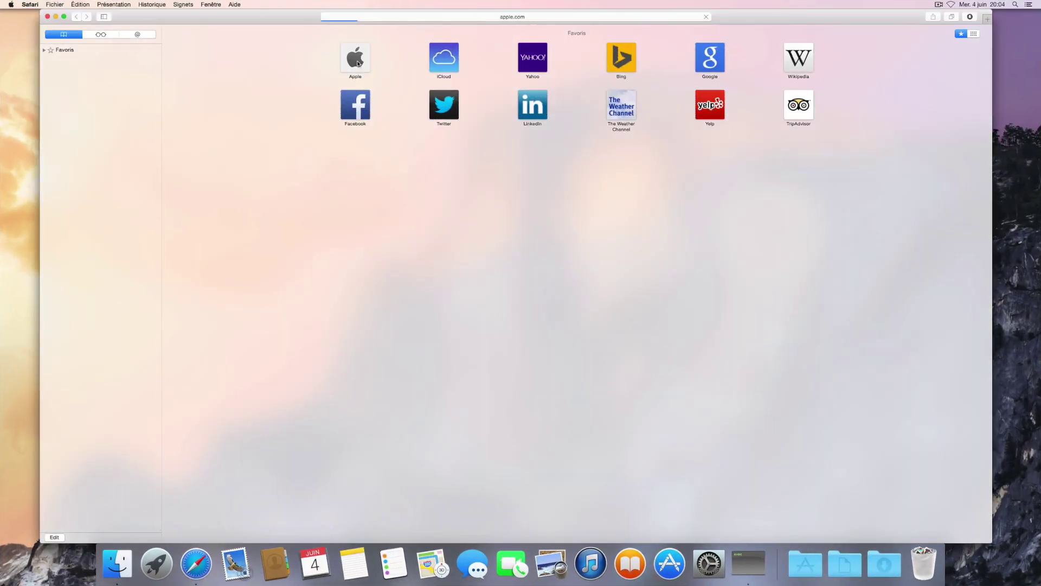
{"action": "left_click", "coordinate": [75, 16]}
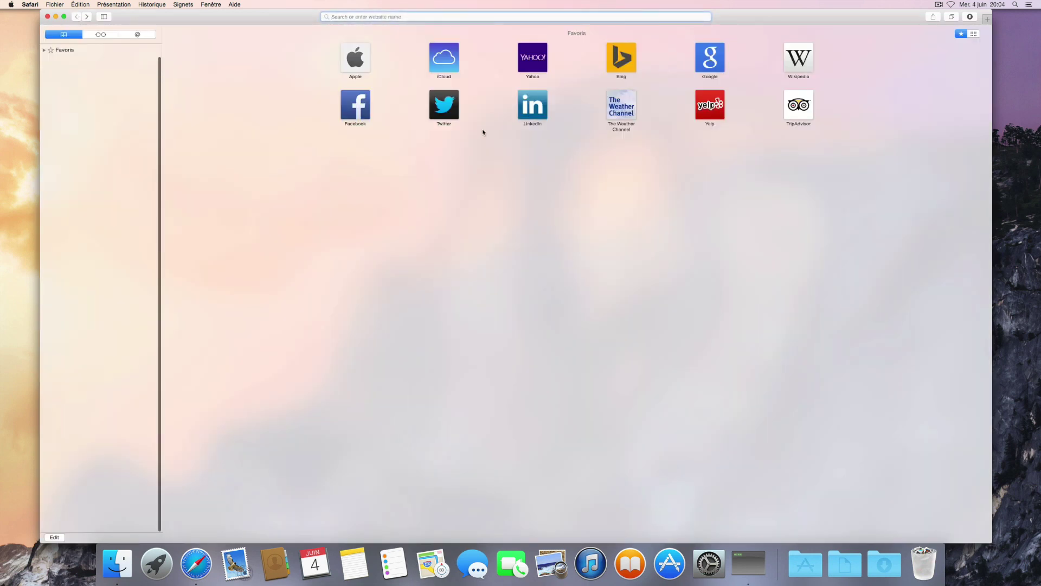
{"action": "left_click", "coordinate": [444, 104]}
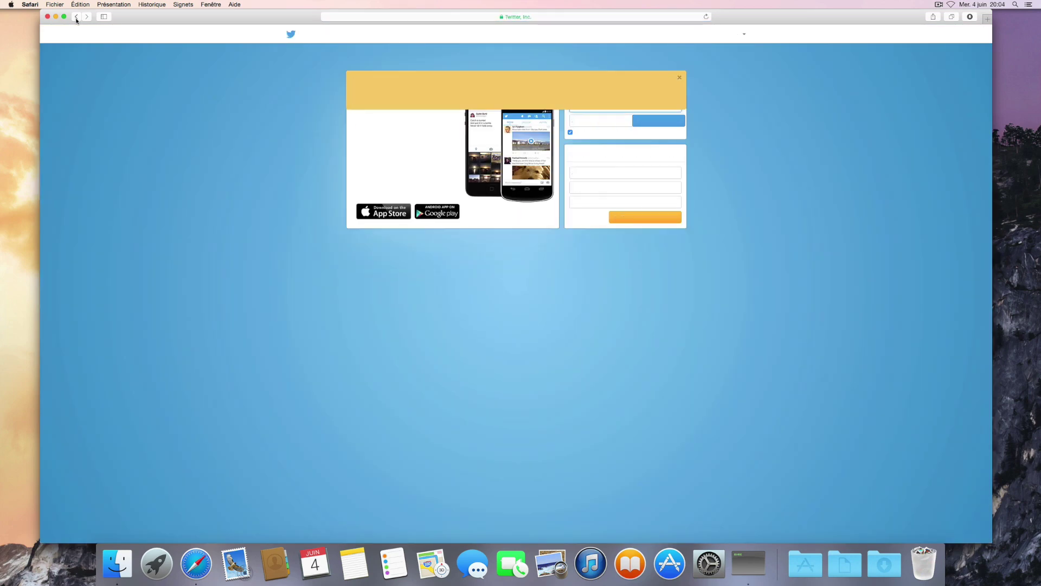
{"action": "left_click", "coordinate": [76, 19]}
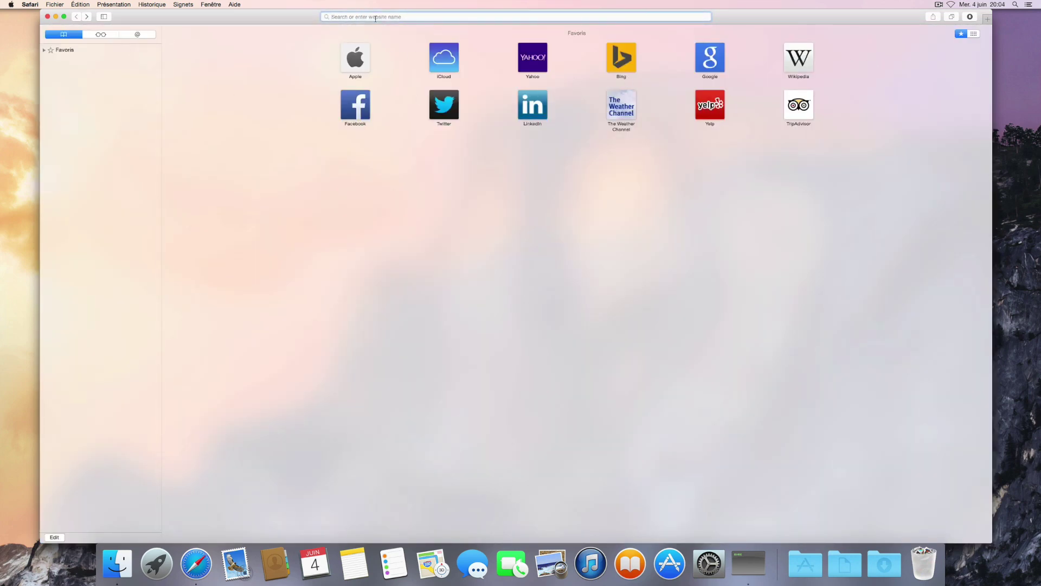
{"action": "type", "text": "www.experience"}
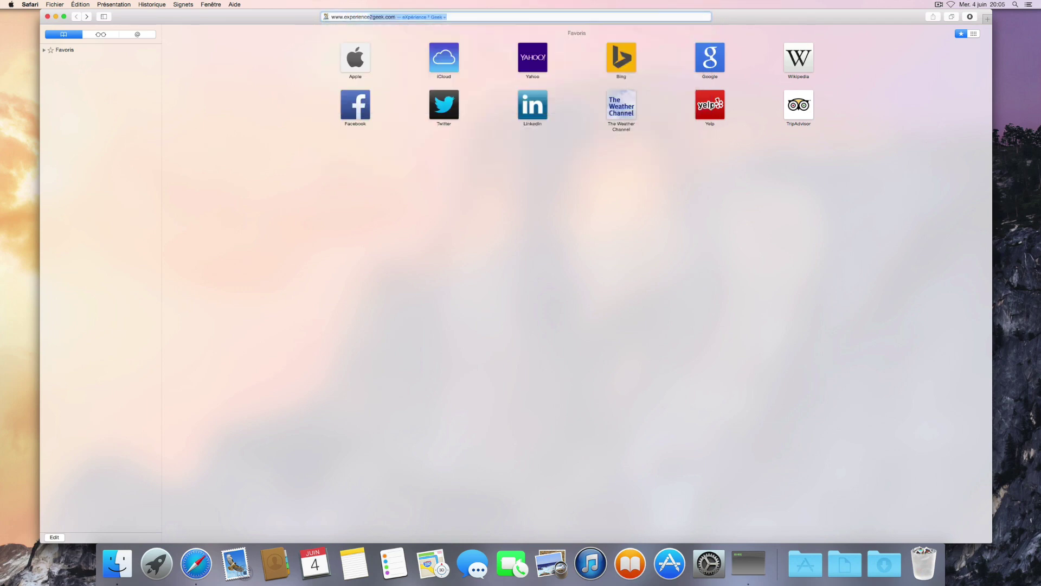
{"action": "key", "text": "Return"}
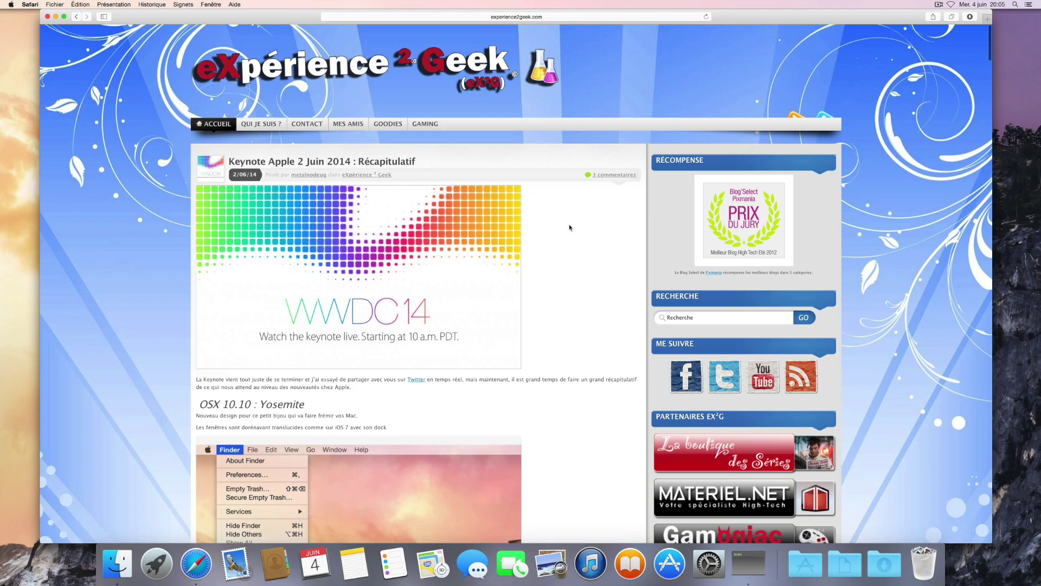
{"action": "scroll", "coordinate": [569, 227], "scroll_direction": "down", "scroll_amount": 20}
{"action": "scroll", "coordinate": [587, 214], "scroll_direction": "up", "scroll_amount": 20}
{"action": "scroll", "coordinate": [307, 125], "scroll_direction": "down", "scroll_amount": 20}
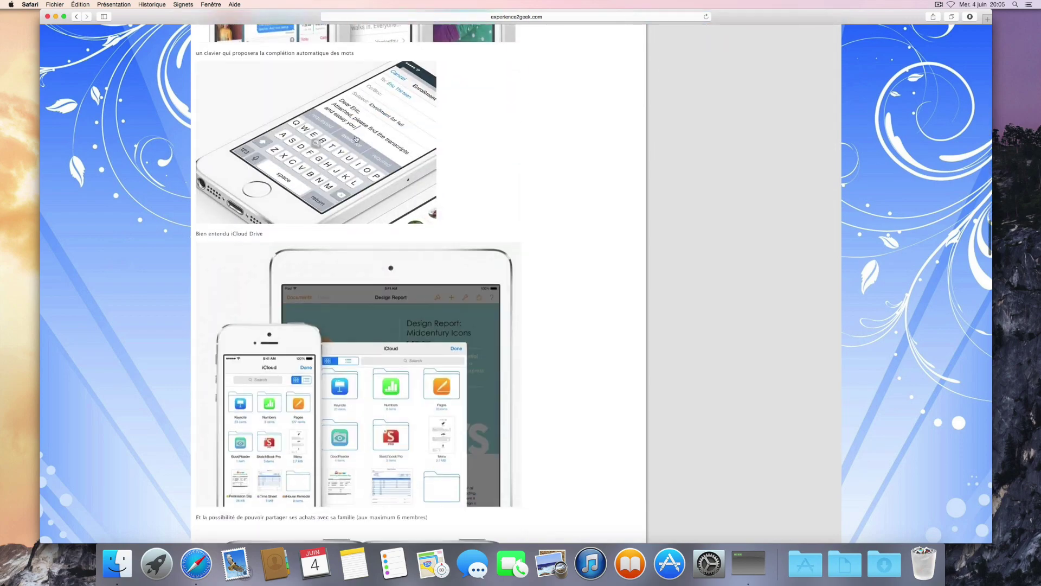
{"action": "scroll", "coordinate": [397, 181], "scroll_direction": "down", "scroll_amount": 20}
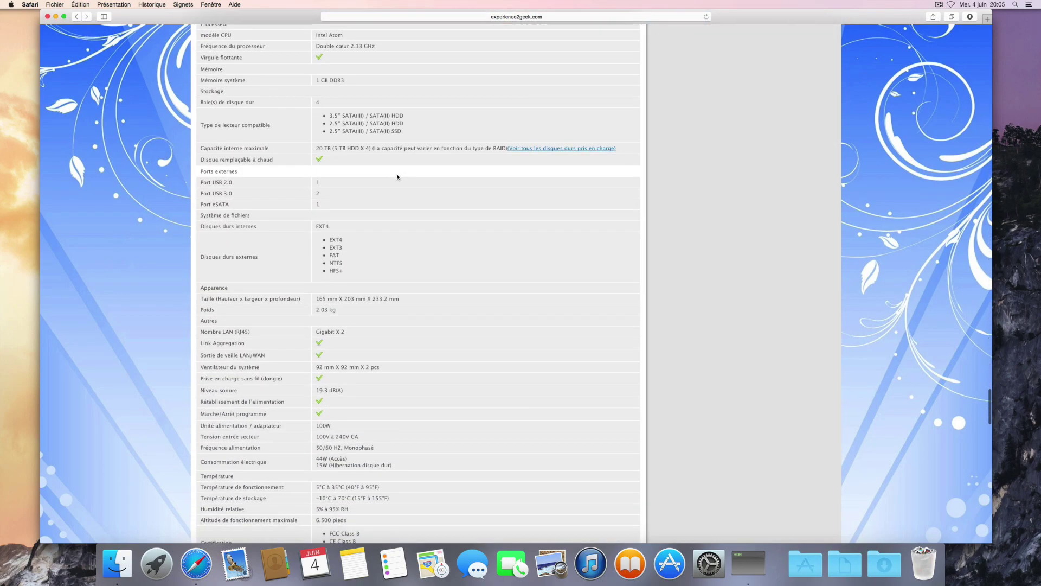
{"action": "scroll", "coordinate": [363, 145], "scroll_direction": "down", "scroll_amount": 8}
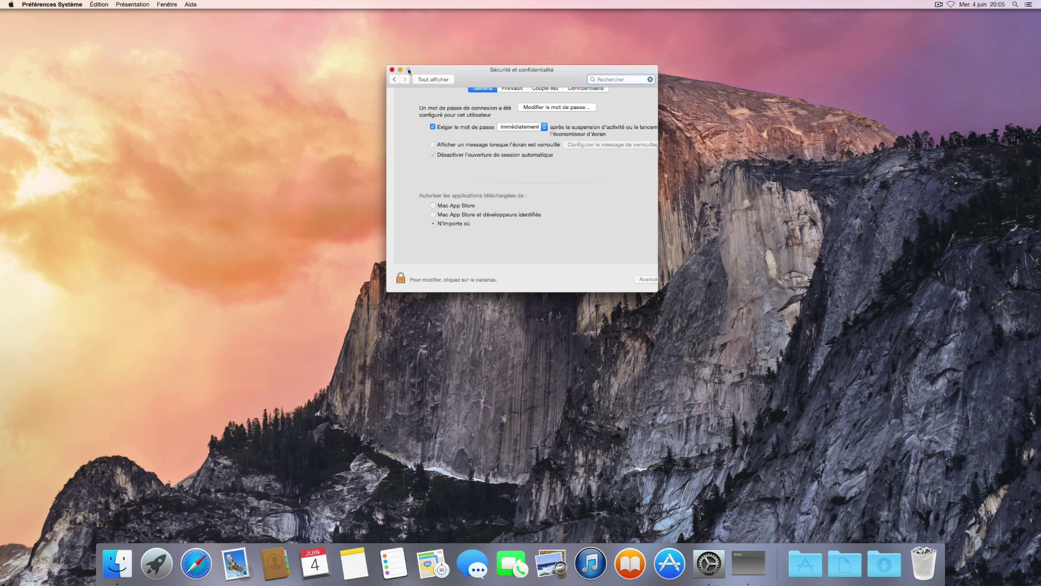
Unlock the Sécurité et confidentialité preferences with the account password, and return to the overview of all preferences
{"action": "left_click", "coordinate": [400, 277]}
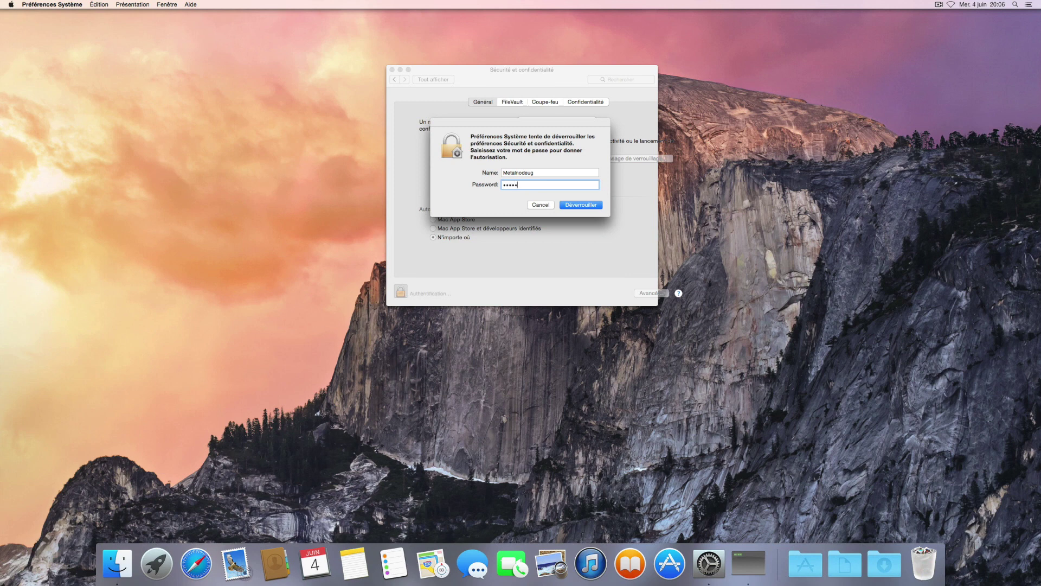
{"action": "key", "text": "Return"}
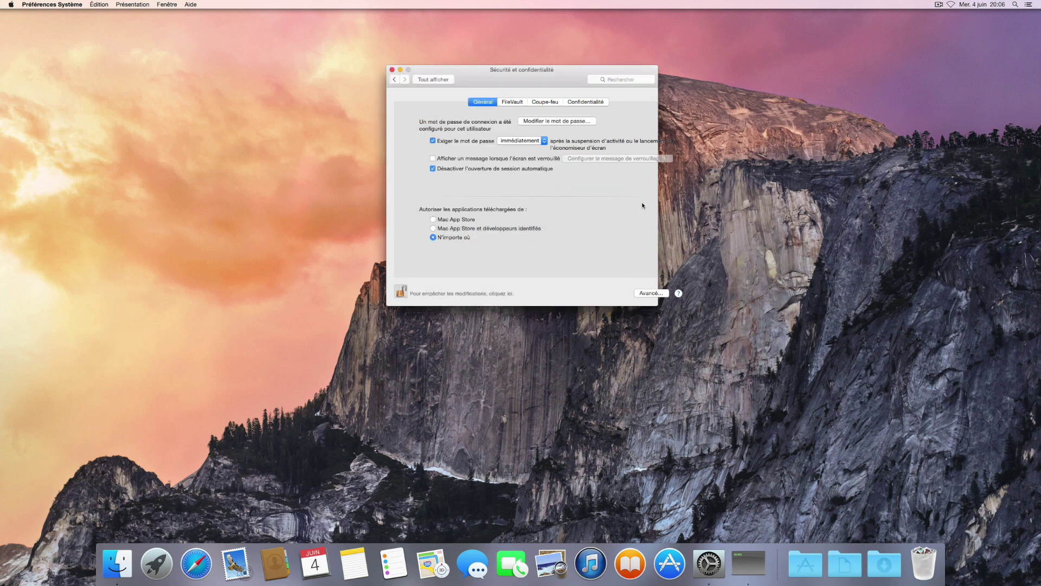
{"action": "left_click", "coordinate": [424, 80]}
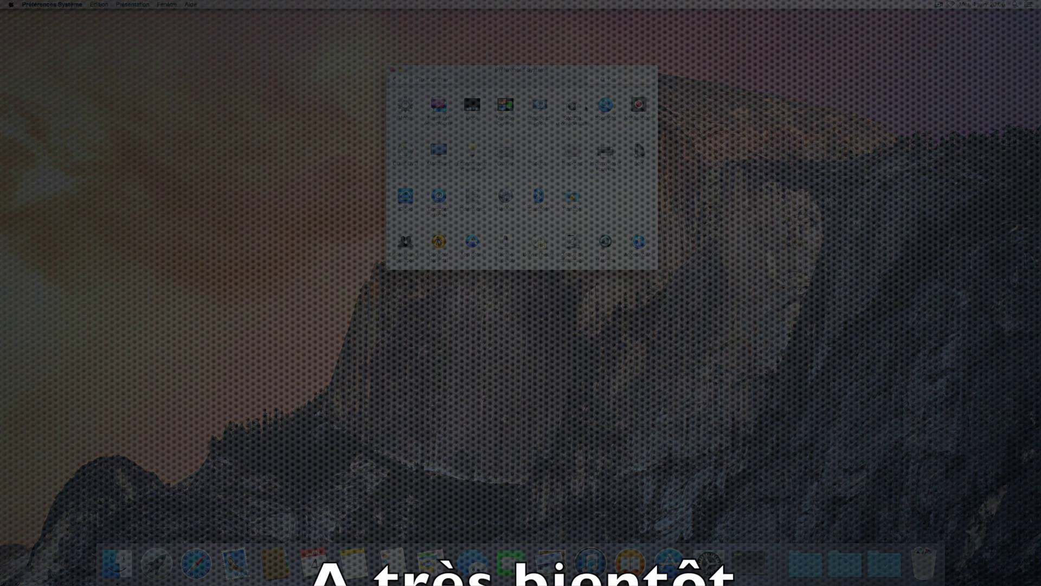